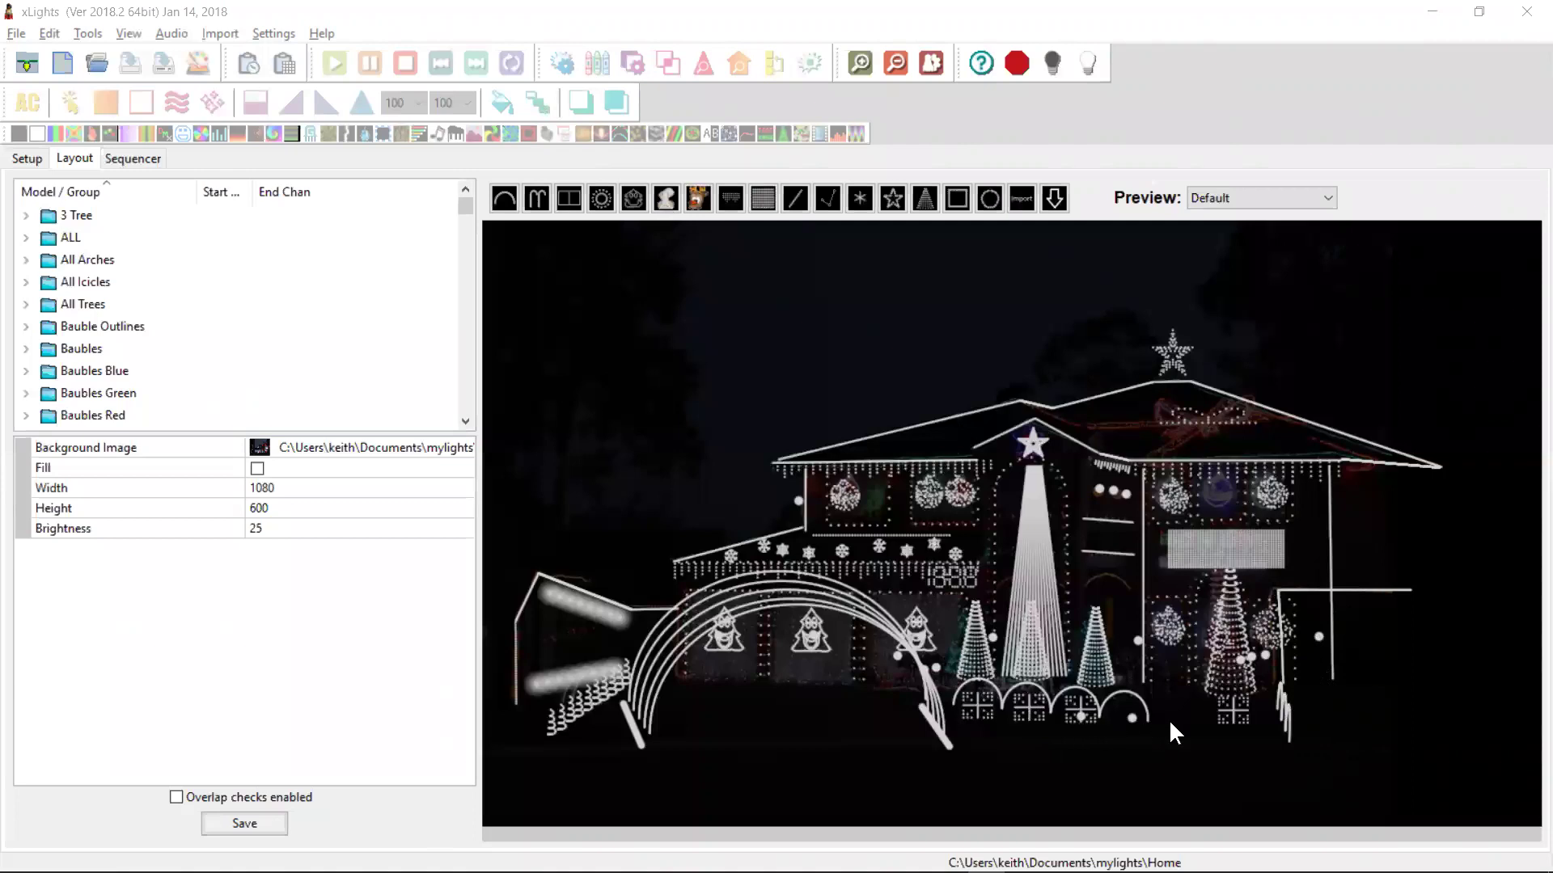
Select the Blowup Santa model to view its single-line settings with start channel 3:1.
click(1318, 640)
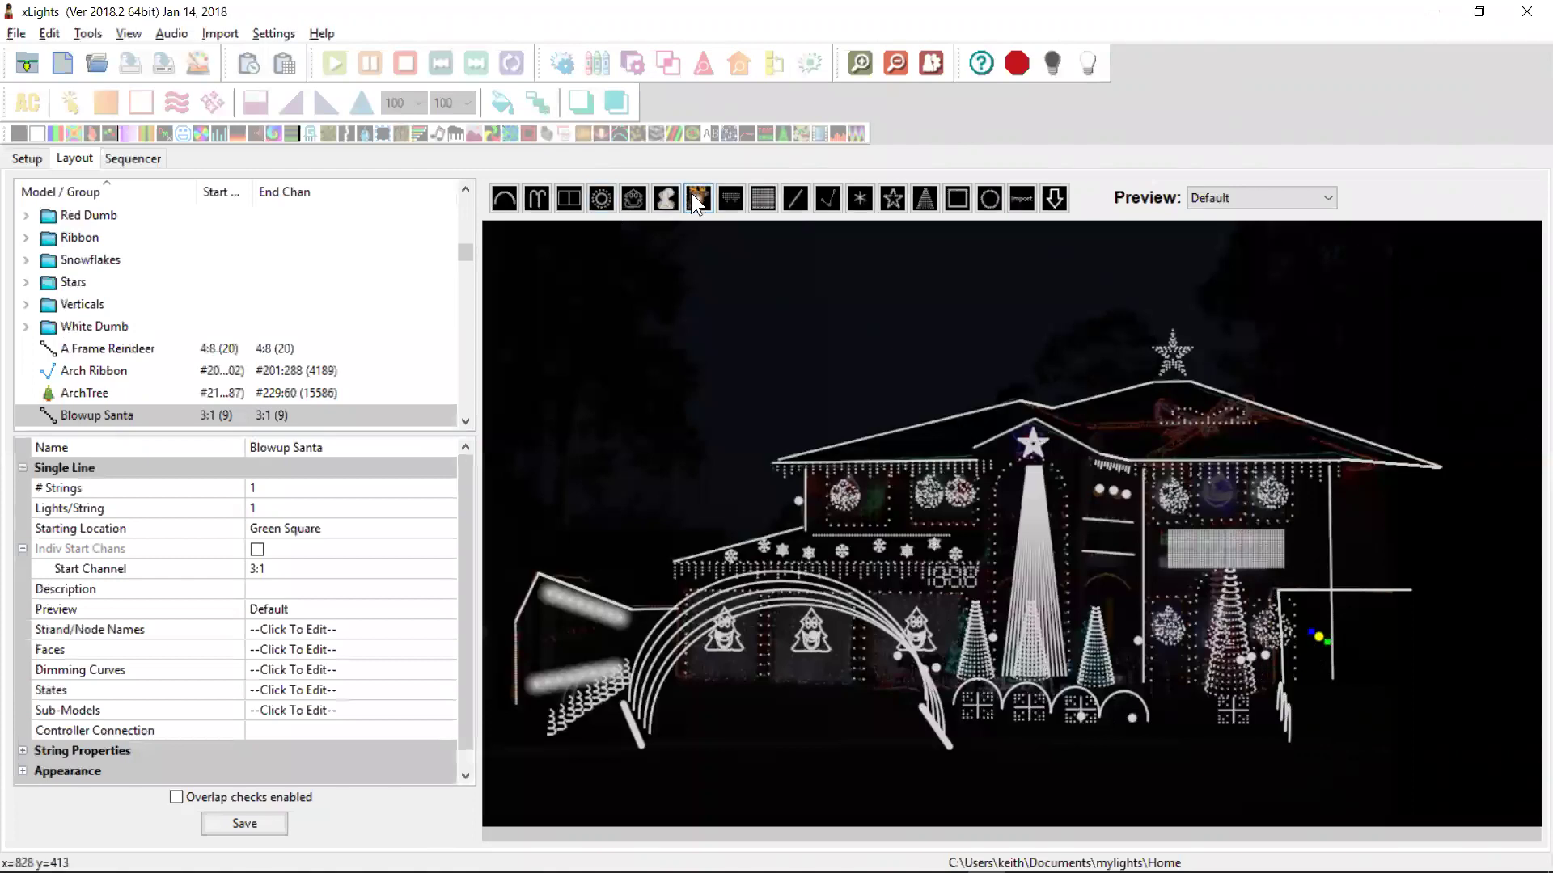
Place a new image model beside the house's right side and name it 'BlowUp Santa 1'.
click(859, 322)
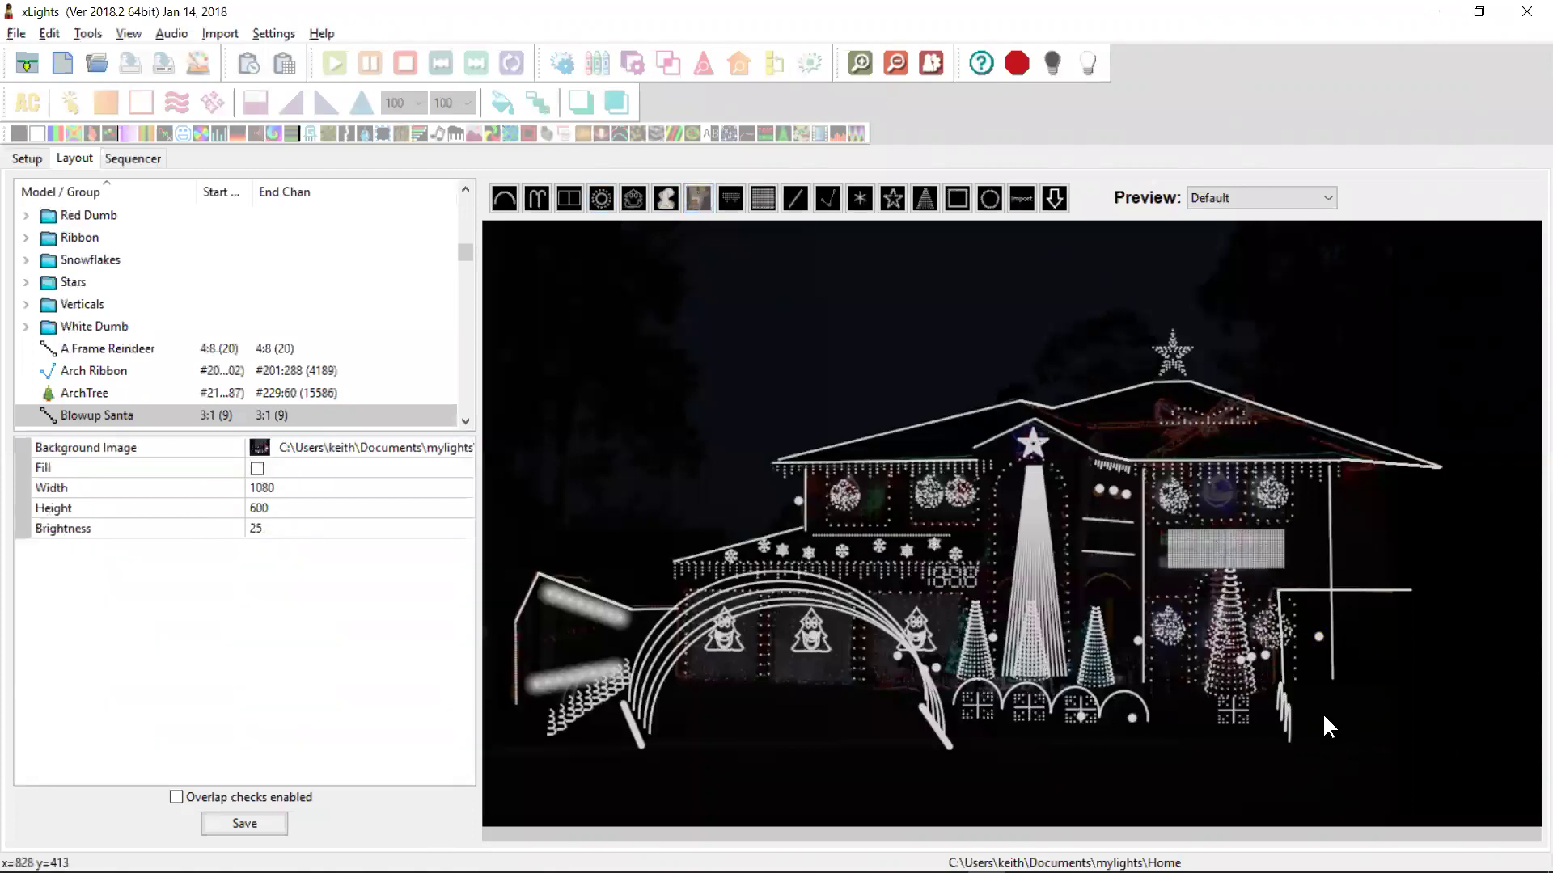
click(1358, 725)
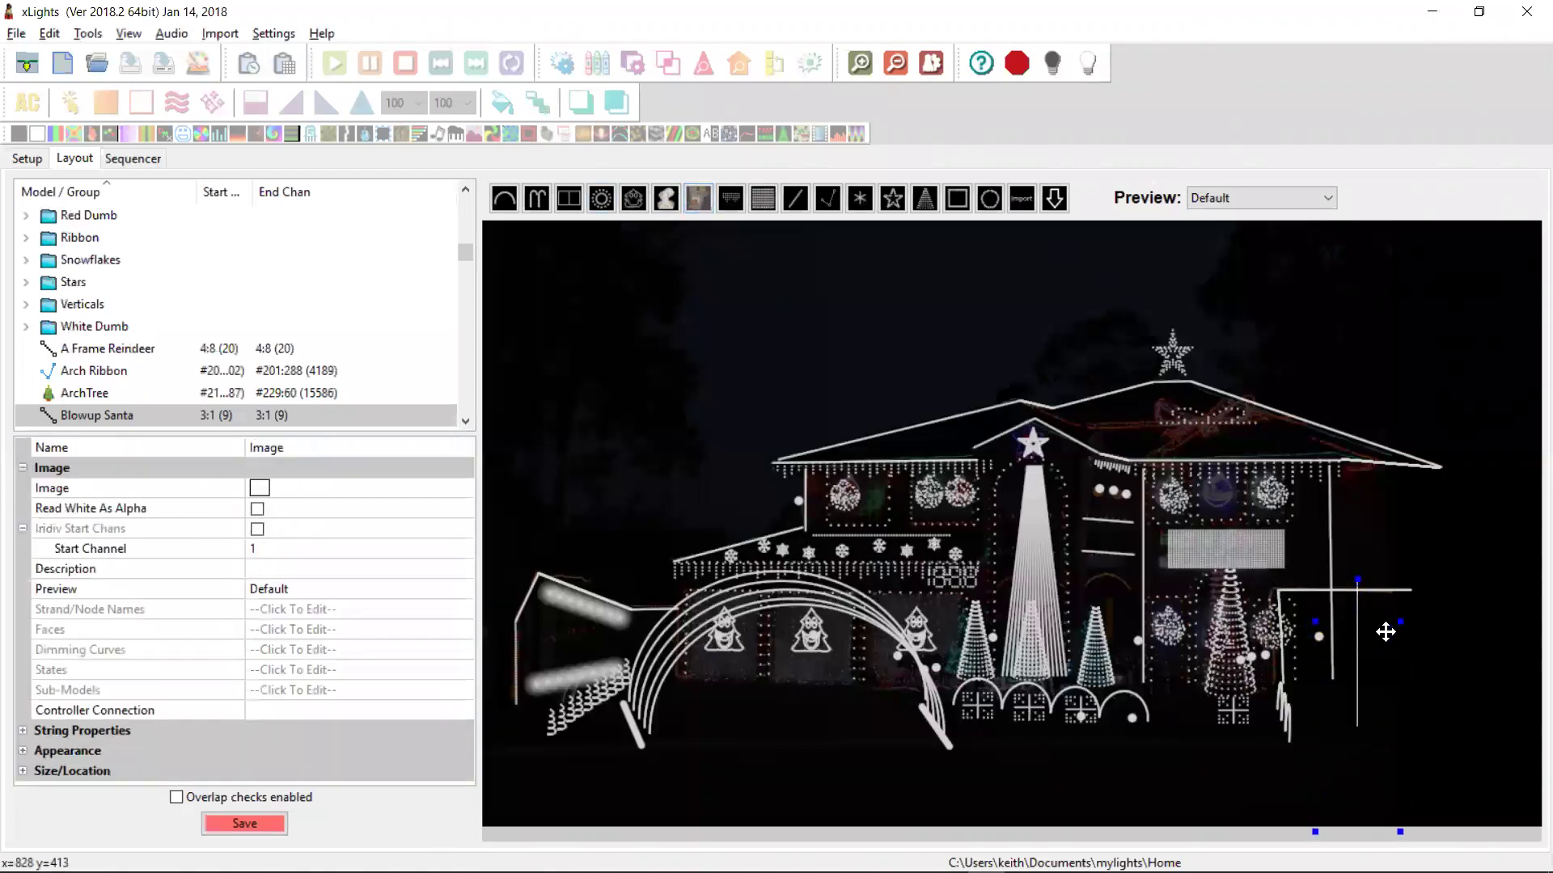
drag(1382, 641, 1385, 643)
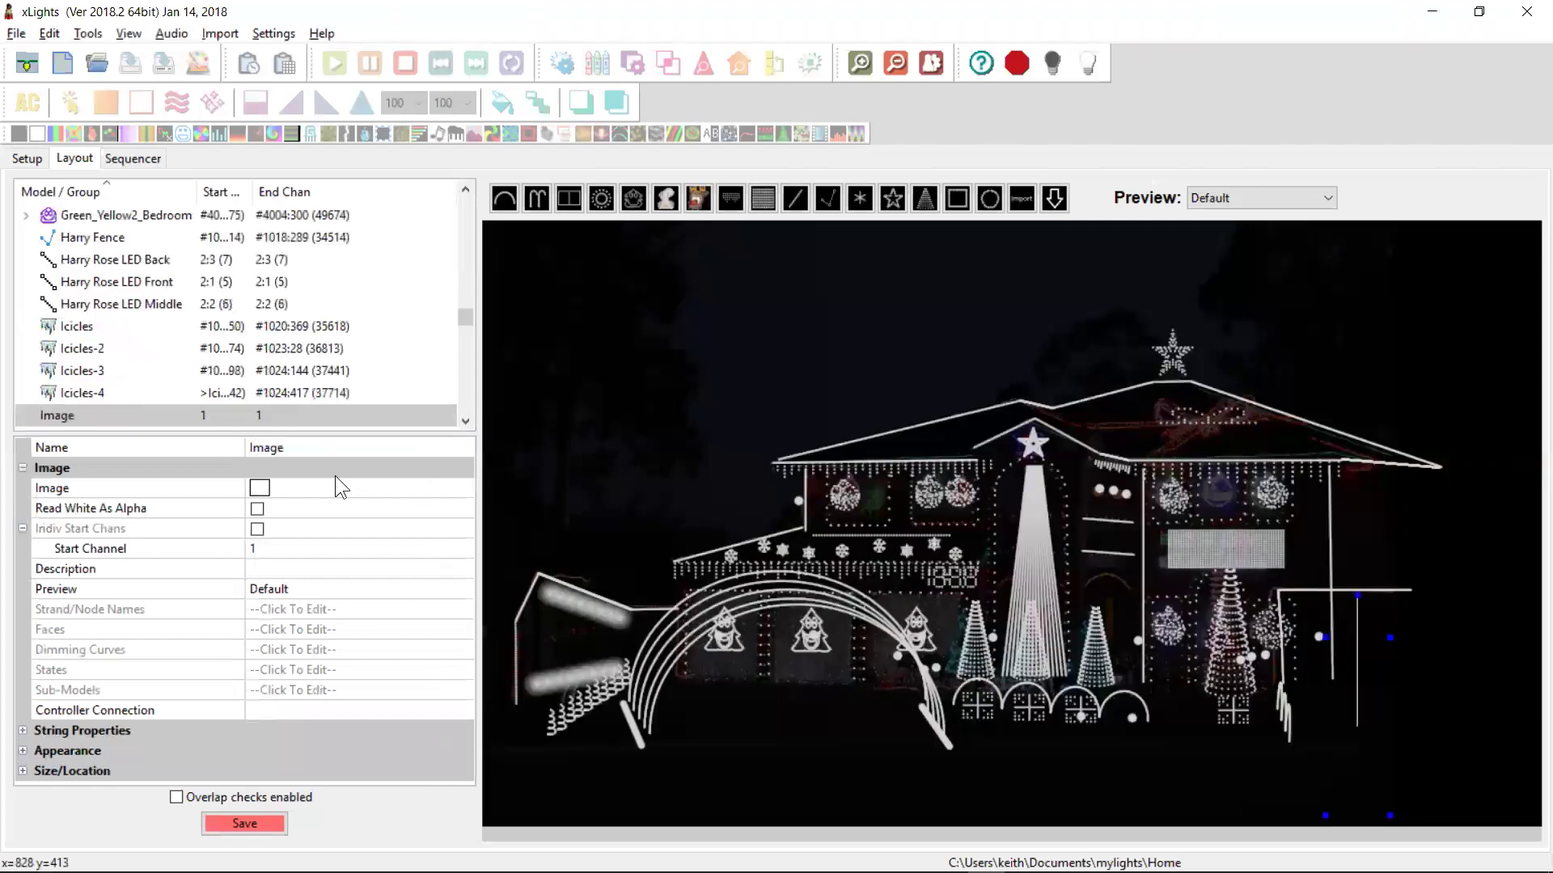
click(327, 446)
text(B)
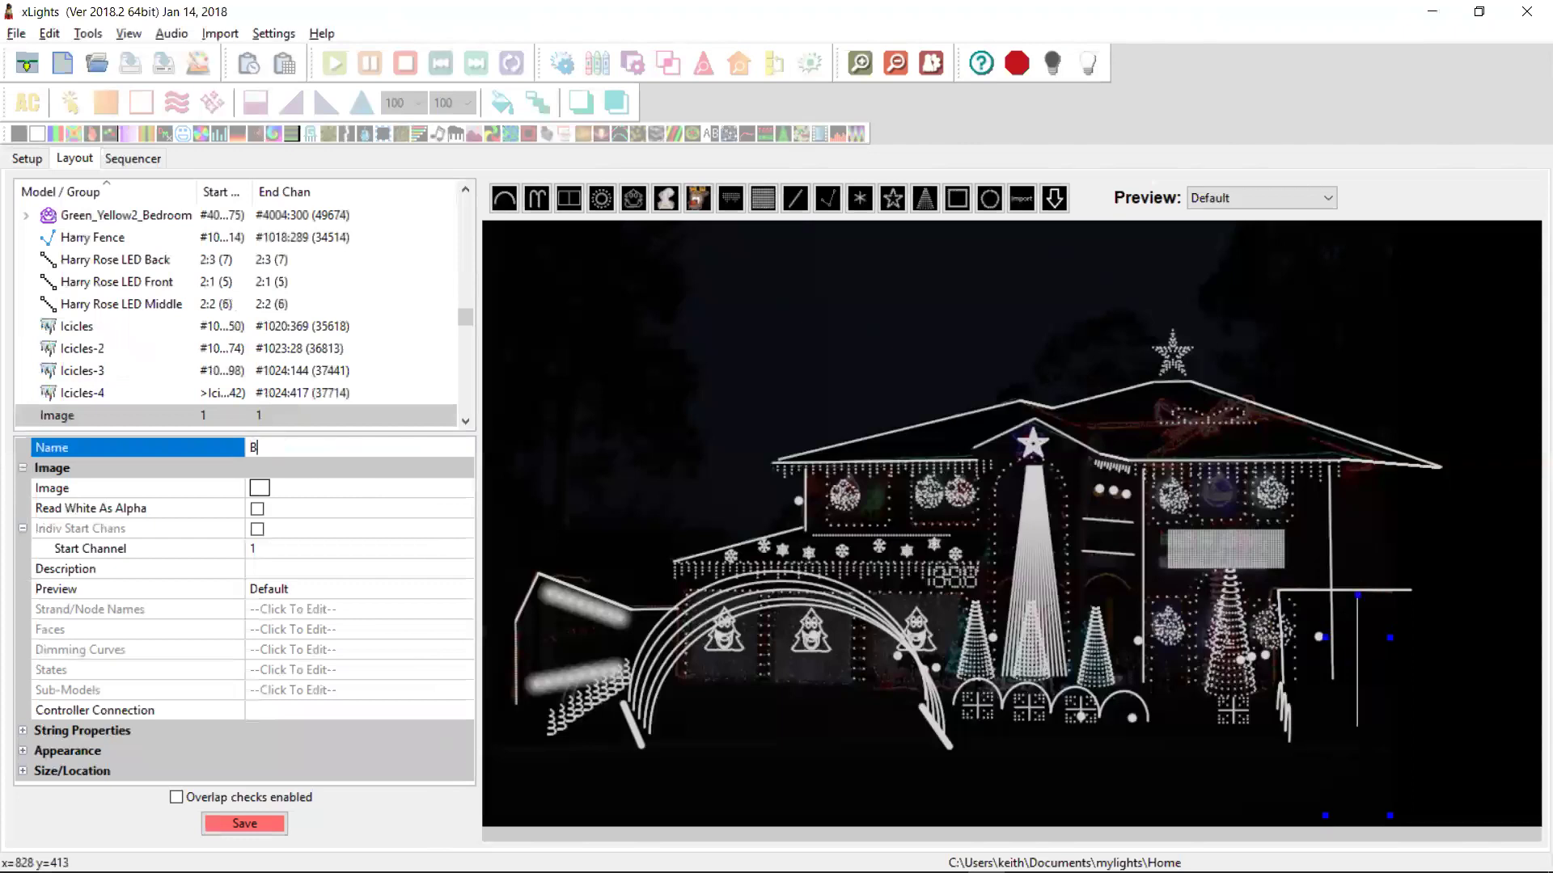
text(lowUp Santa 1)
key(Return)
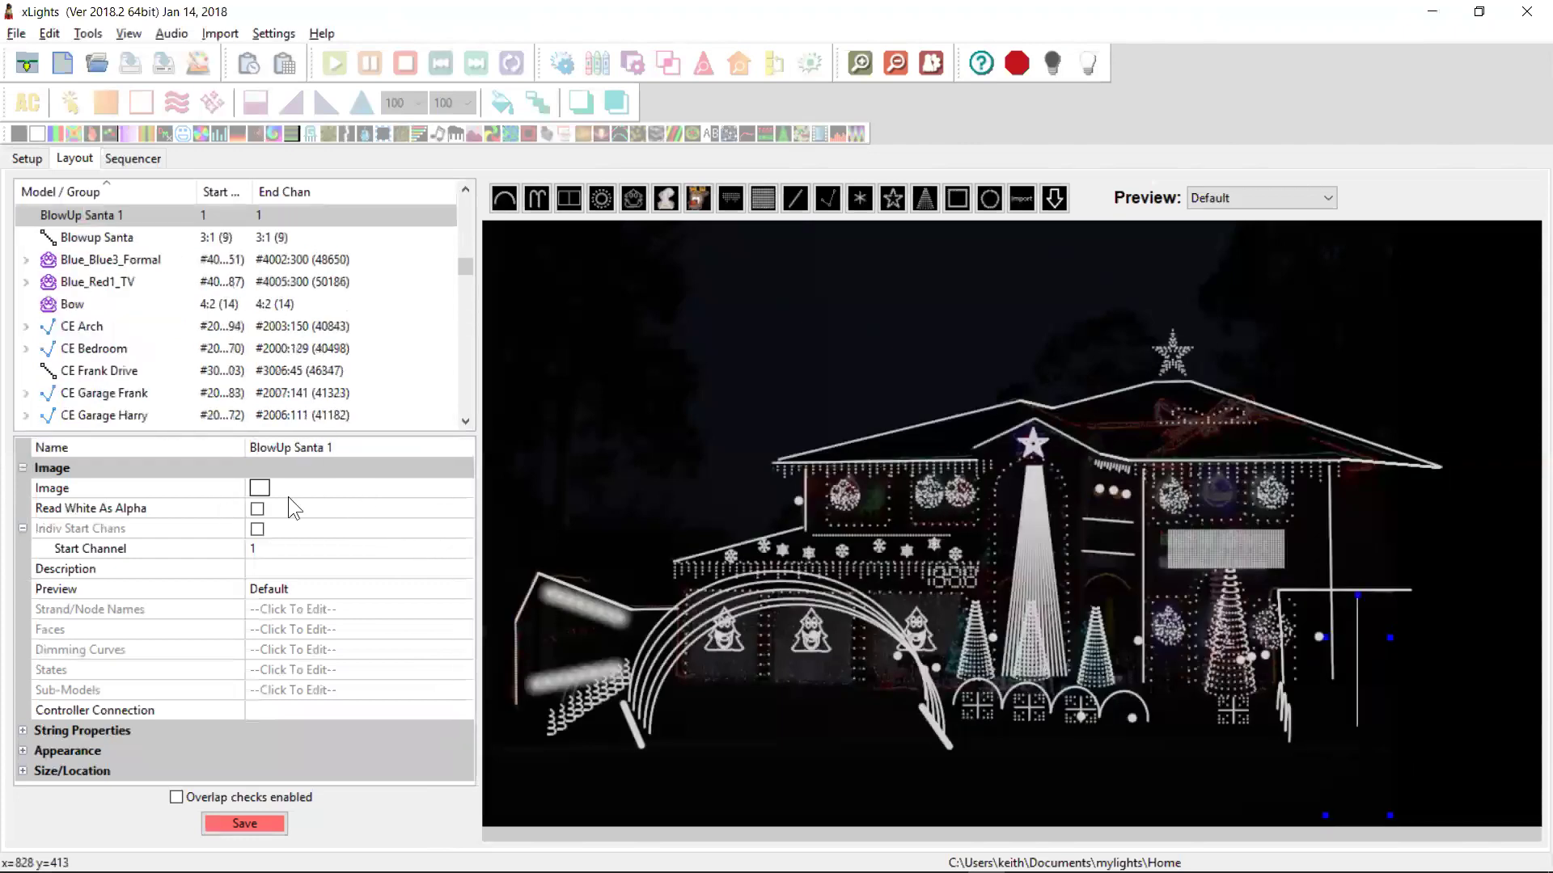
Load santa.png from the Desktop into BlowUp Santa 1, then move it up and enlarge it slightly.
click(346, 496)
click(464, 490)
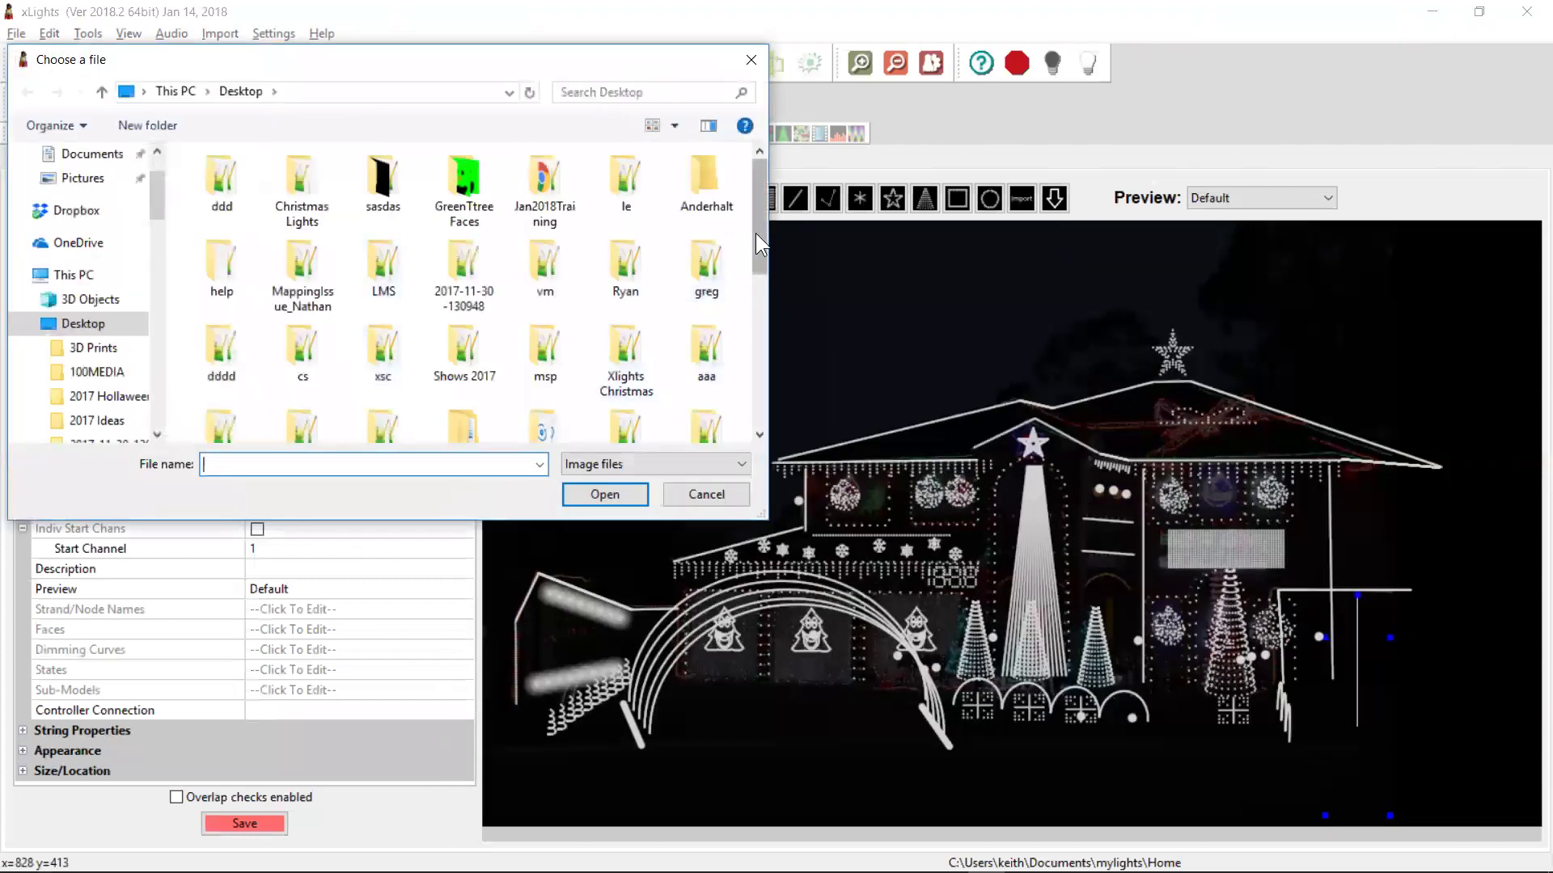
drag(755, 232, 752, 413)
click(709, 268)
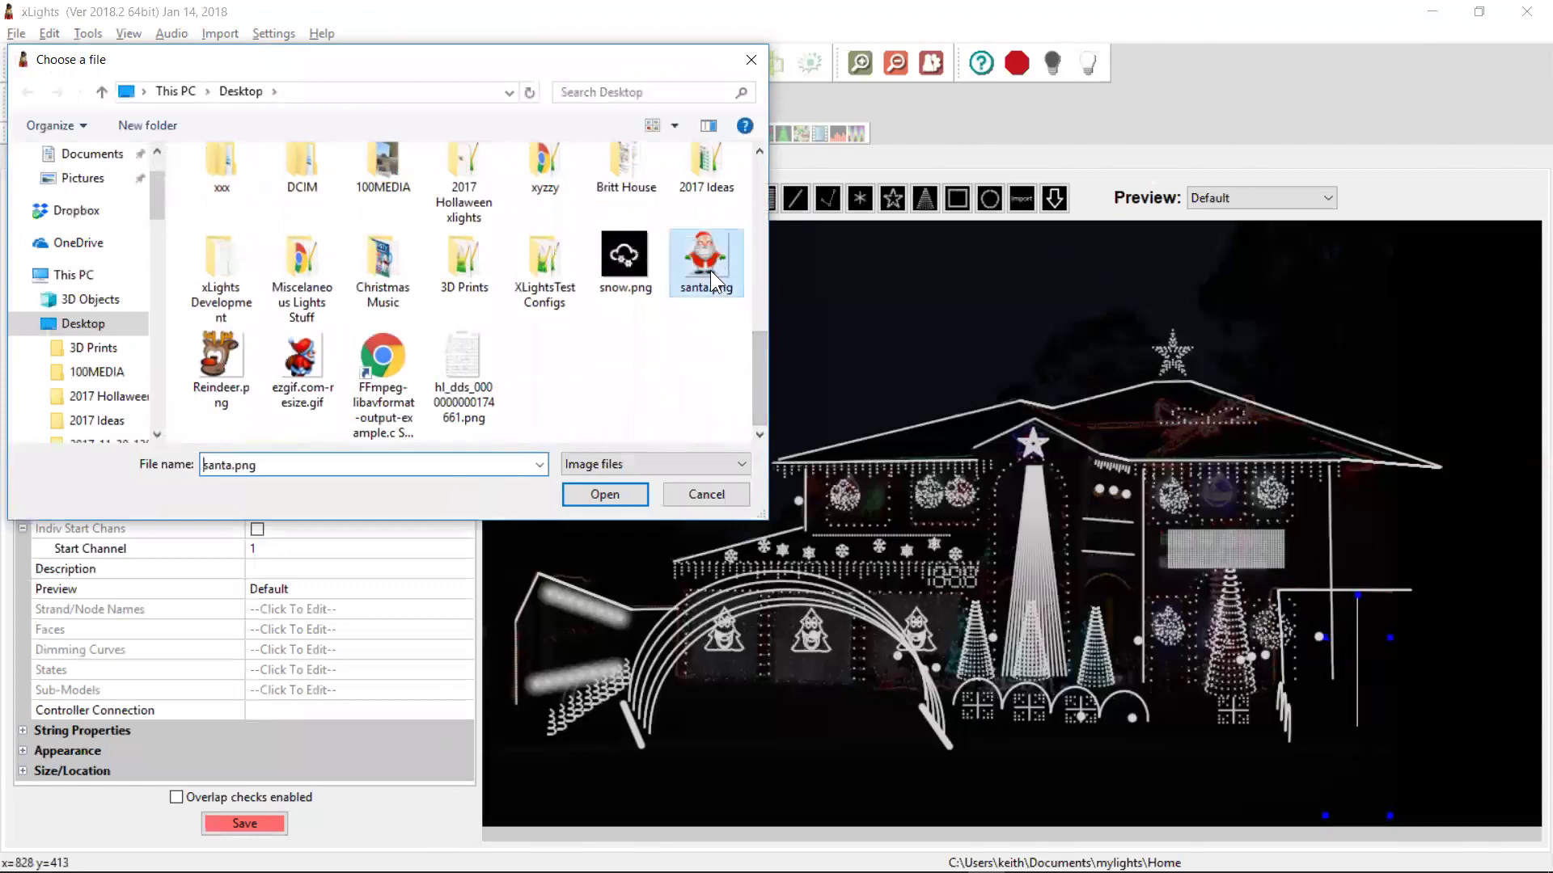
click(630, 499)
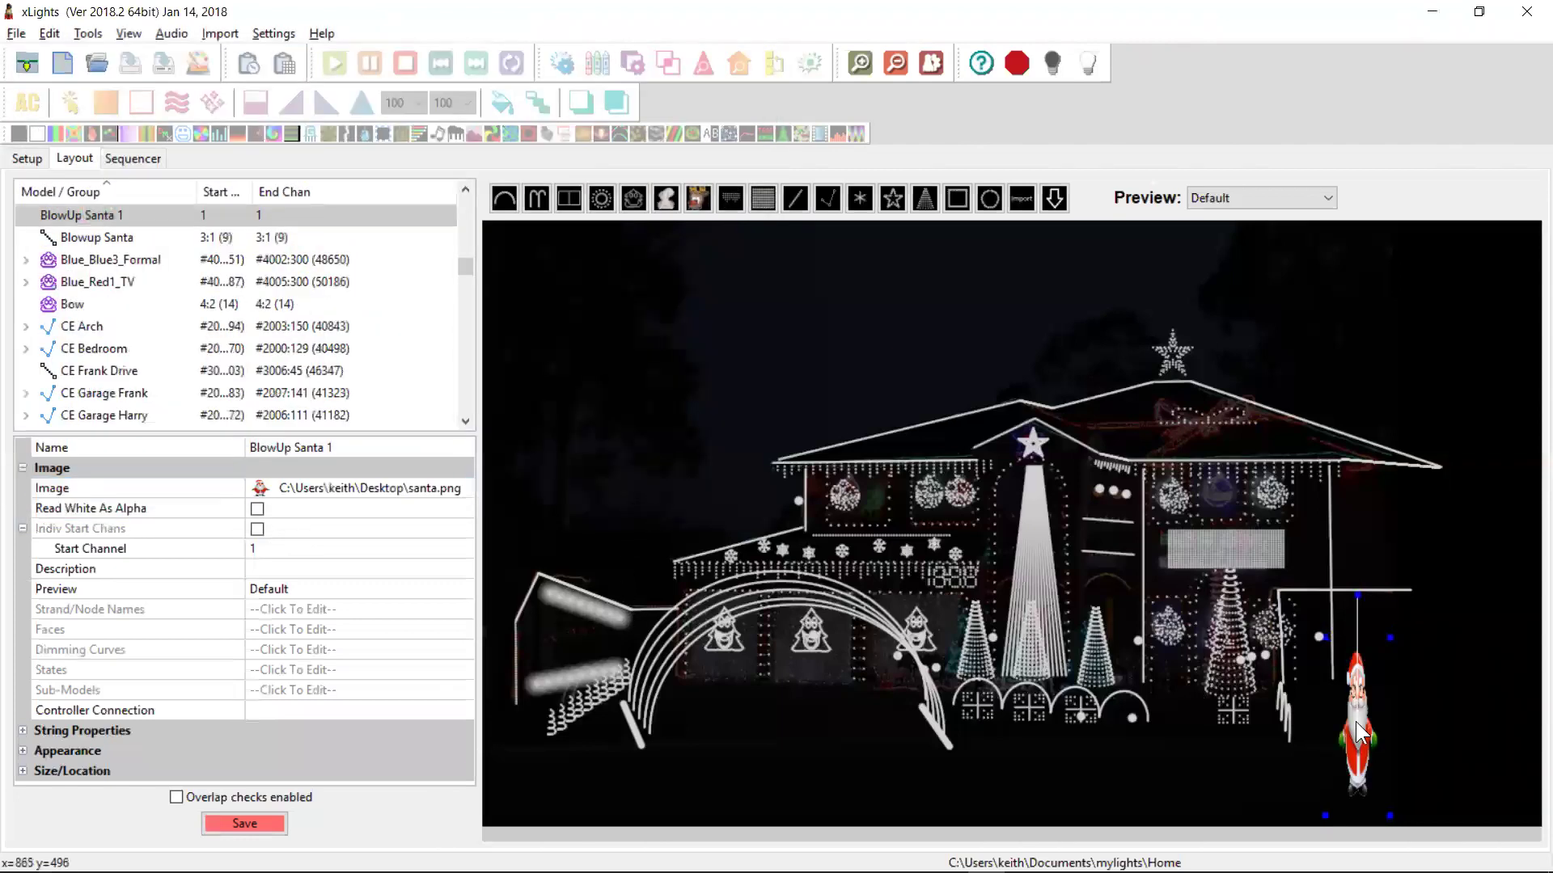
drag(1355, 721, 1339, 629)
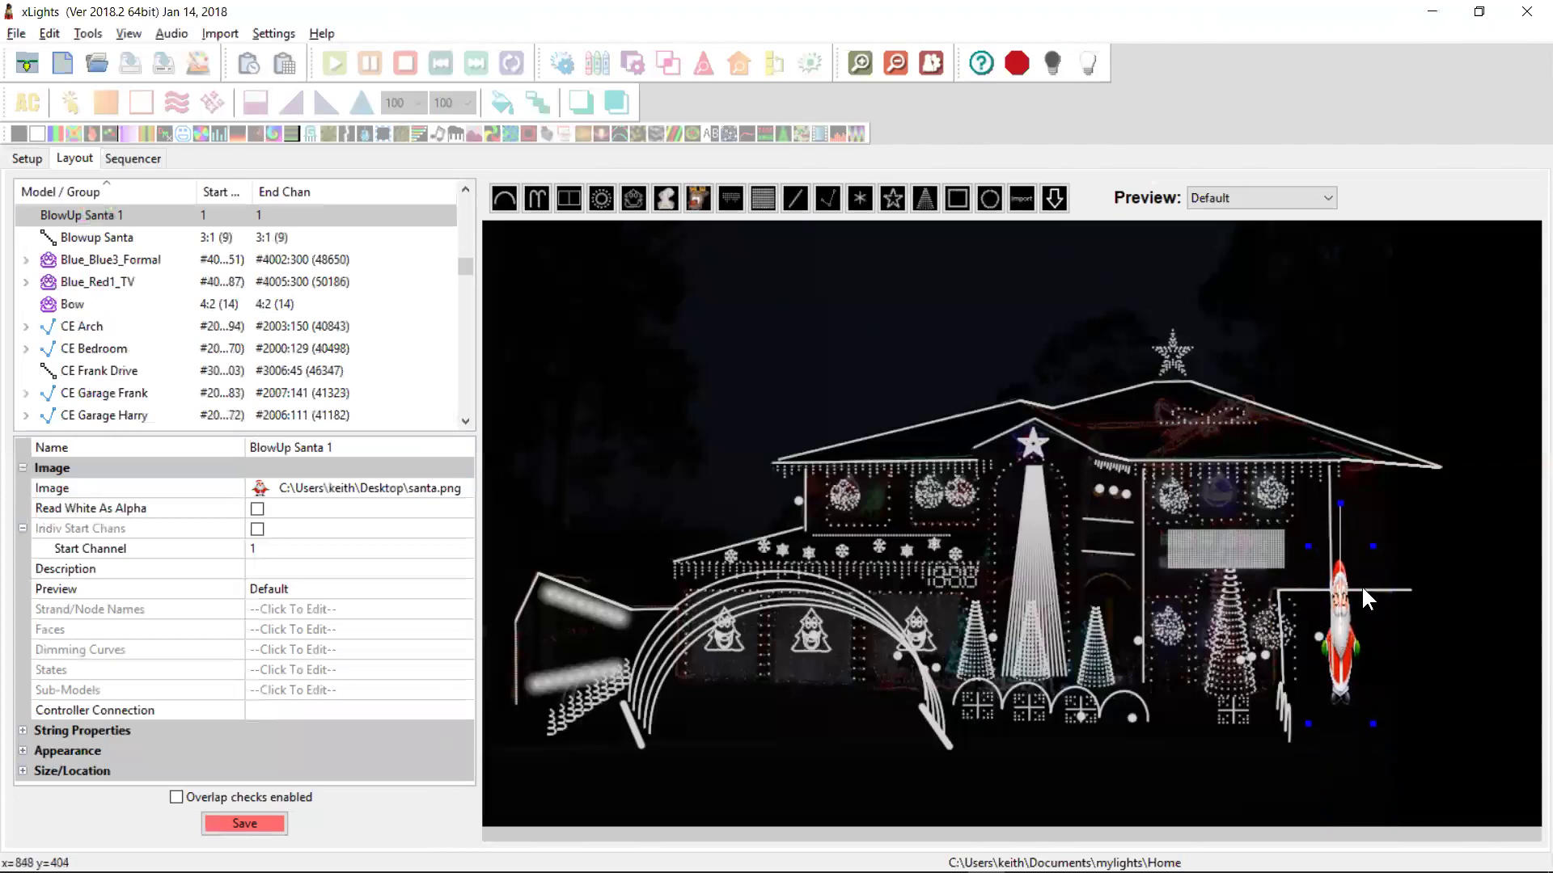
drag(1373, 546, 1382, 543)
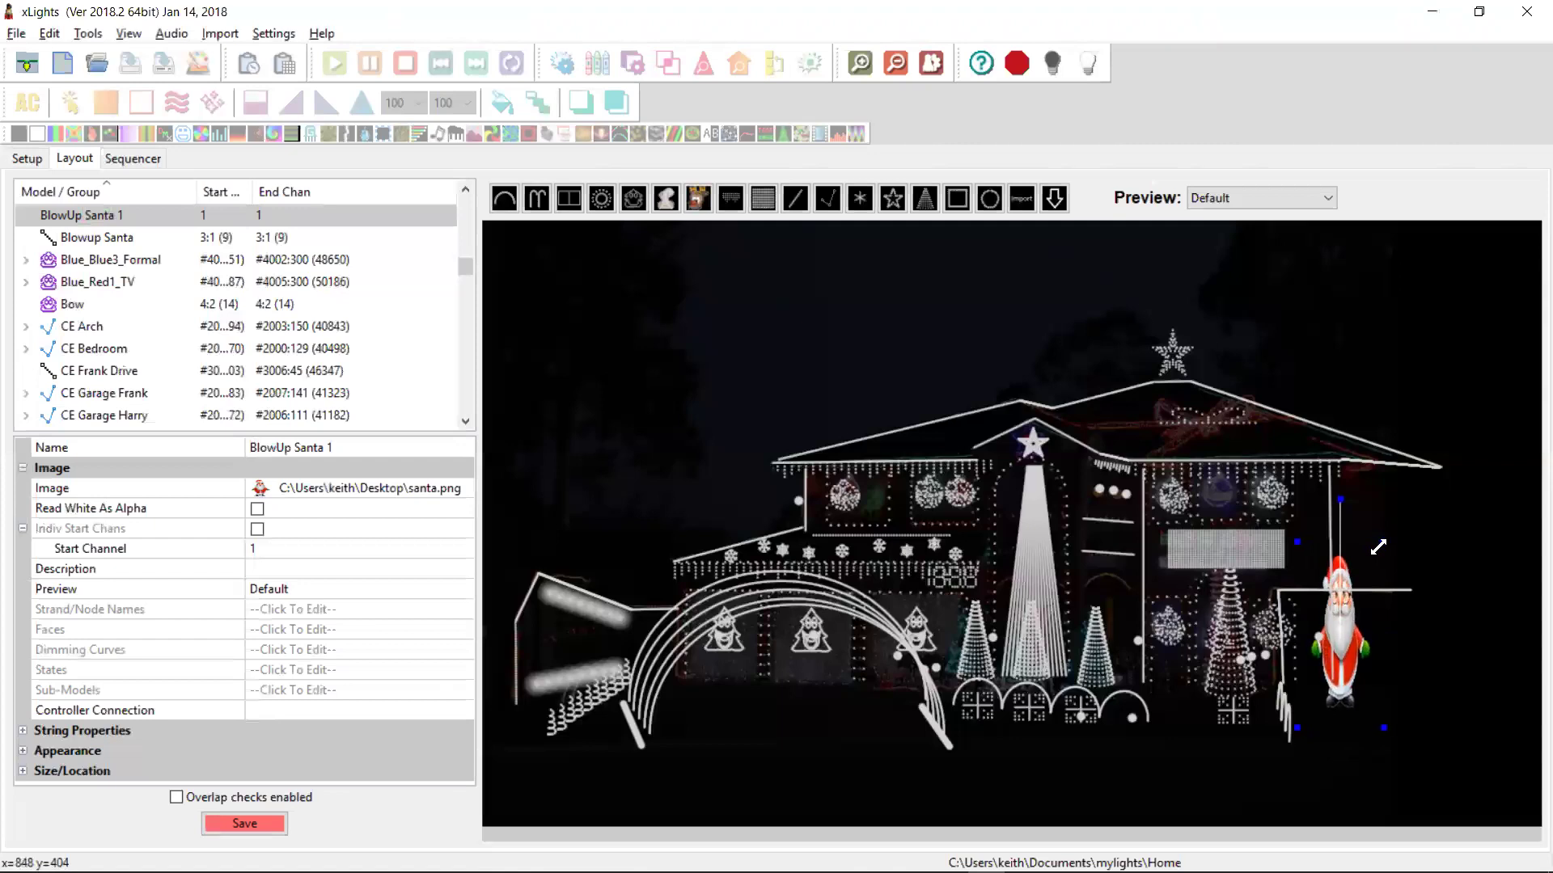
Select the BlowUp Santa 1 image model and set its start channel to 3:1.
click(1316, 638)
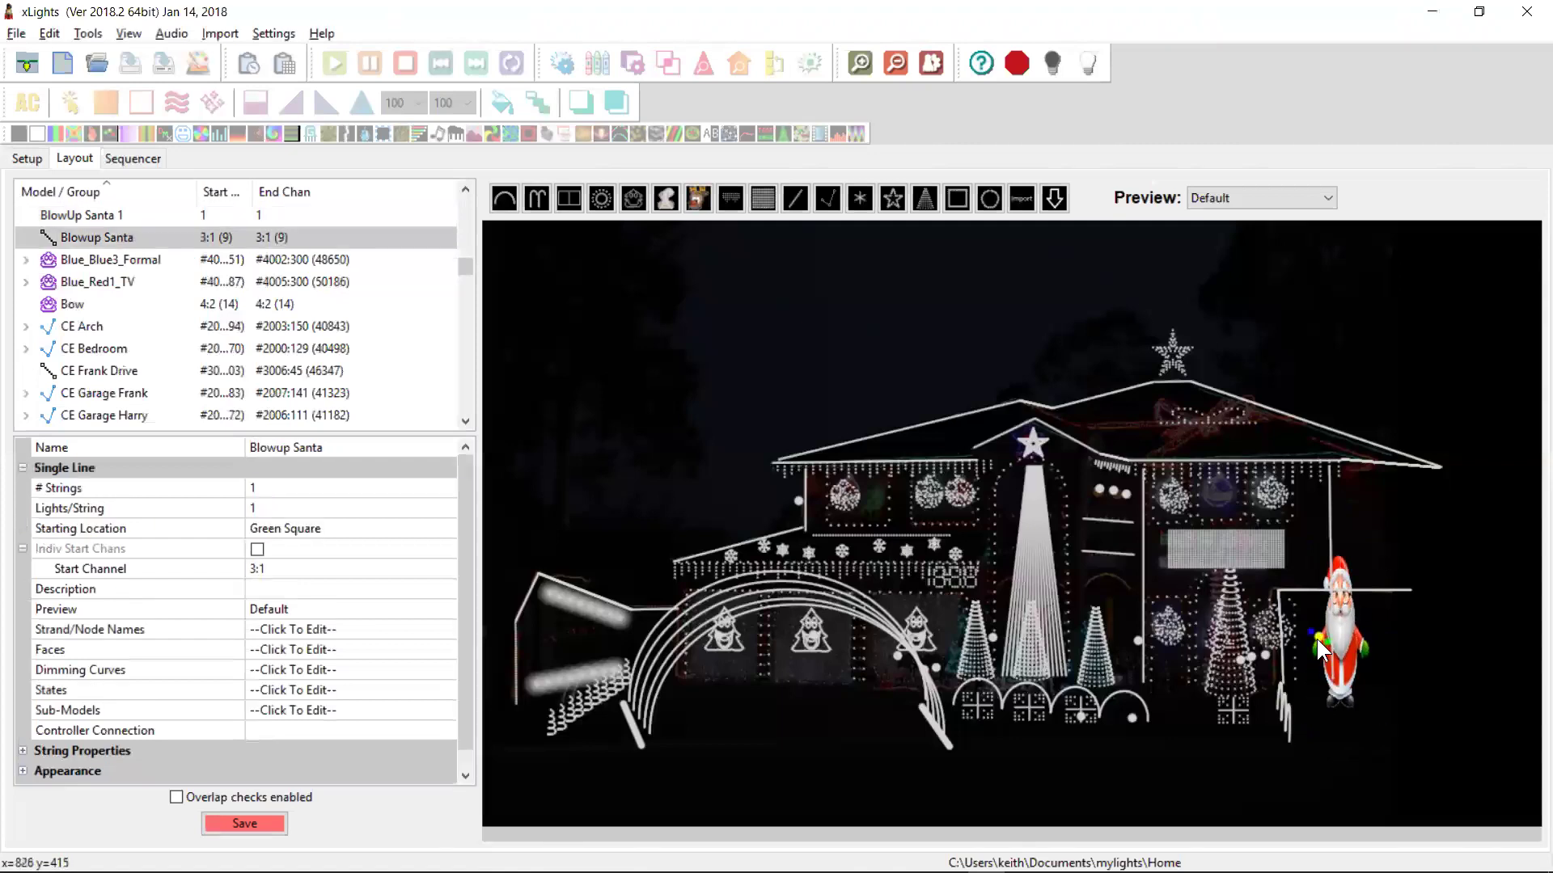
click(1347, 664)
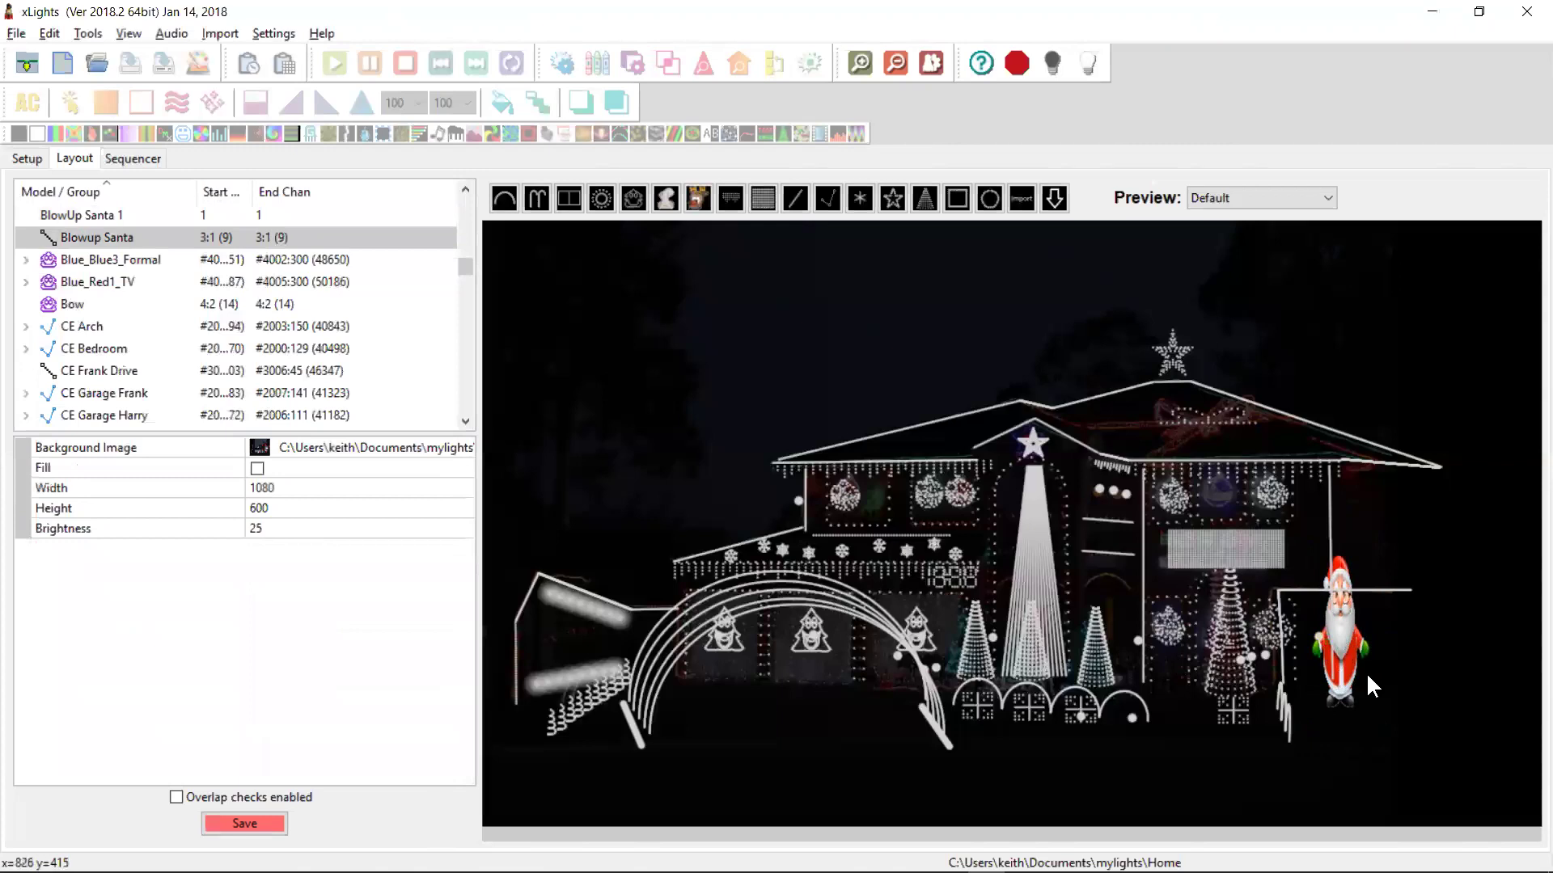
click(1391, 696)
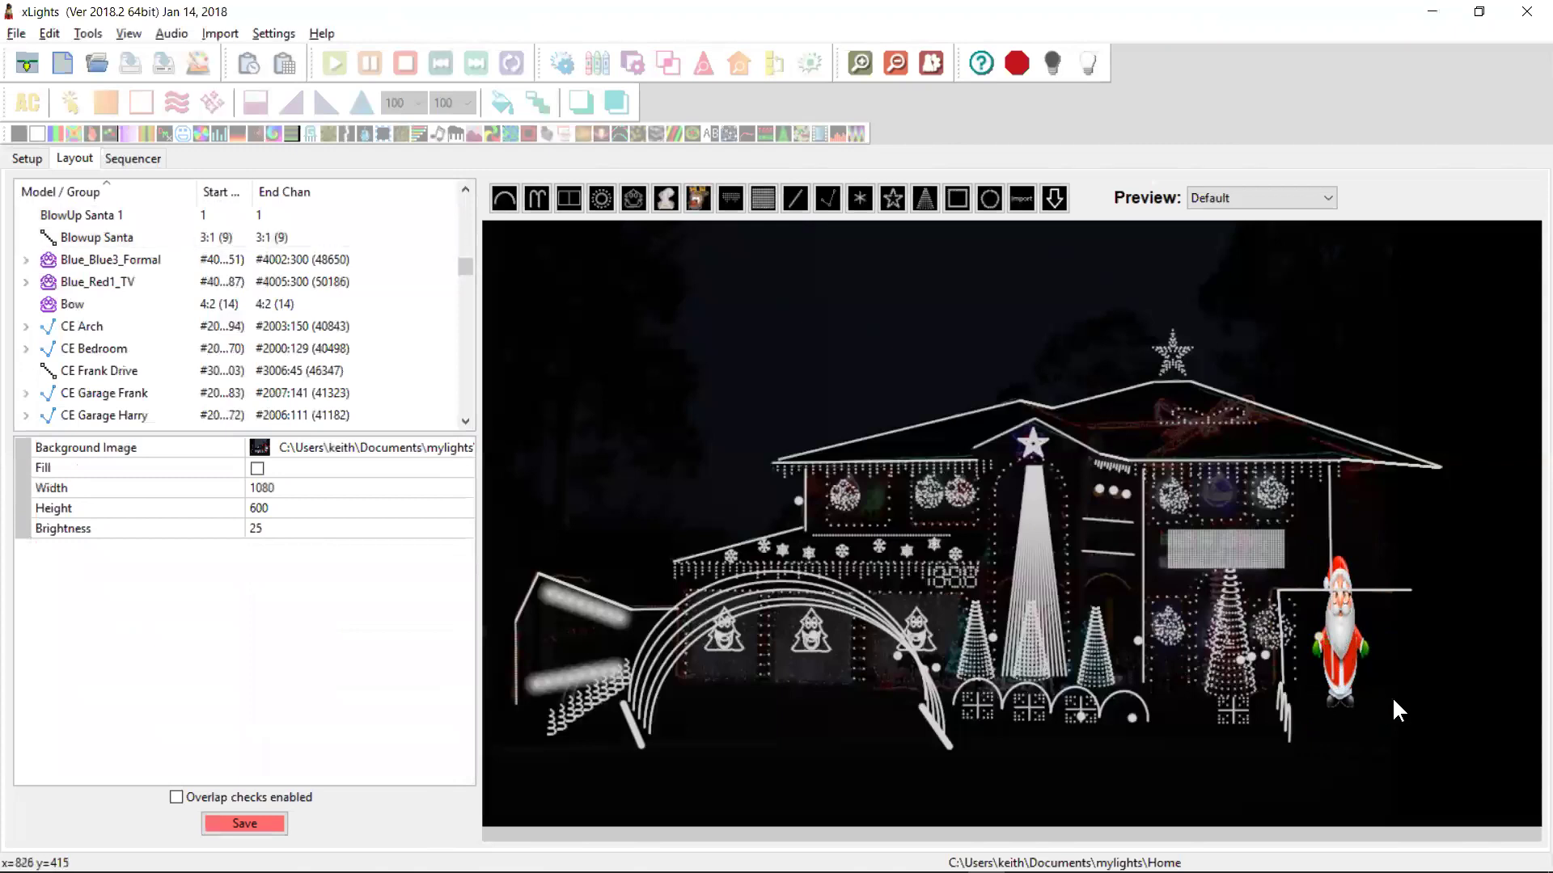
click(1331, 623)
click(1341, 626)
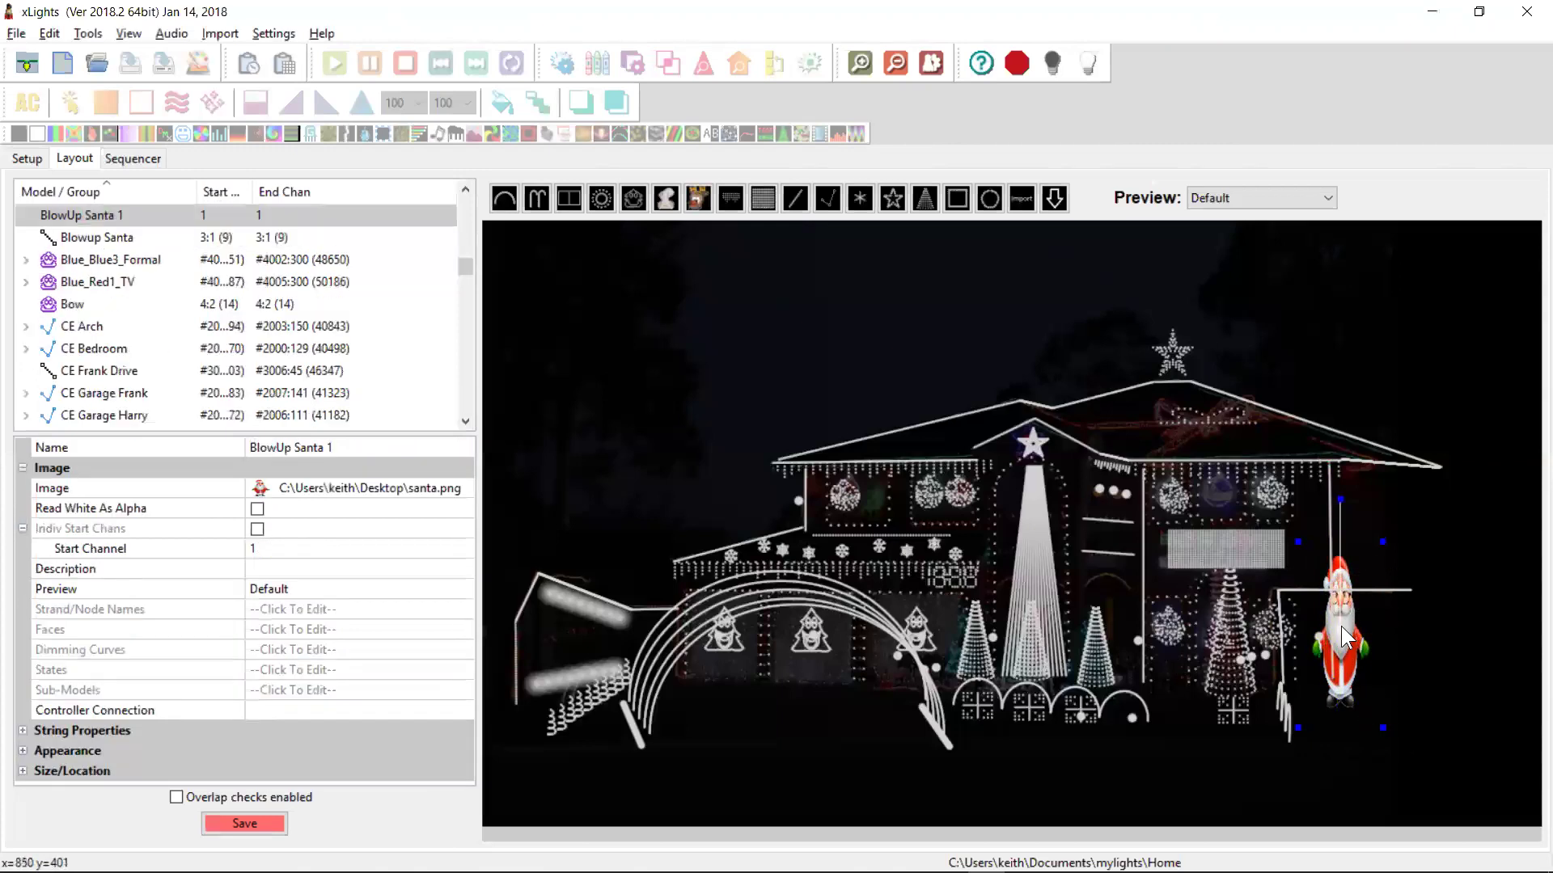
click(295, 550)
text(3:1)
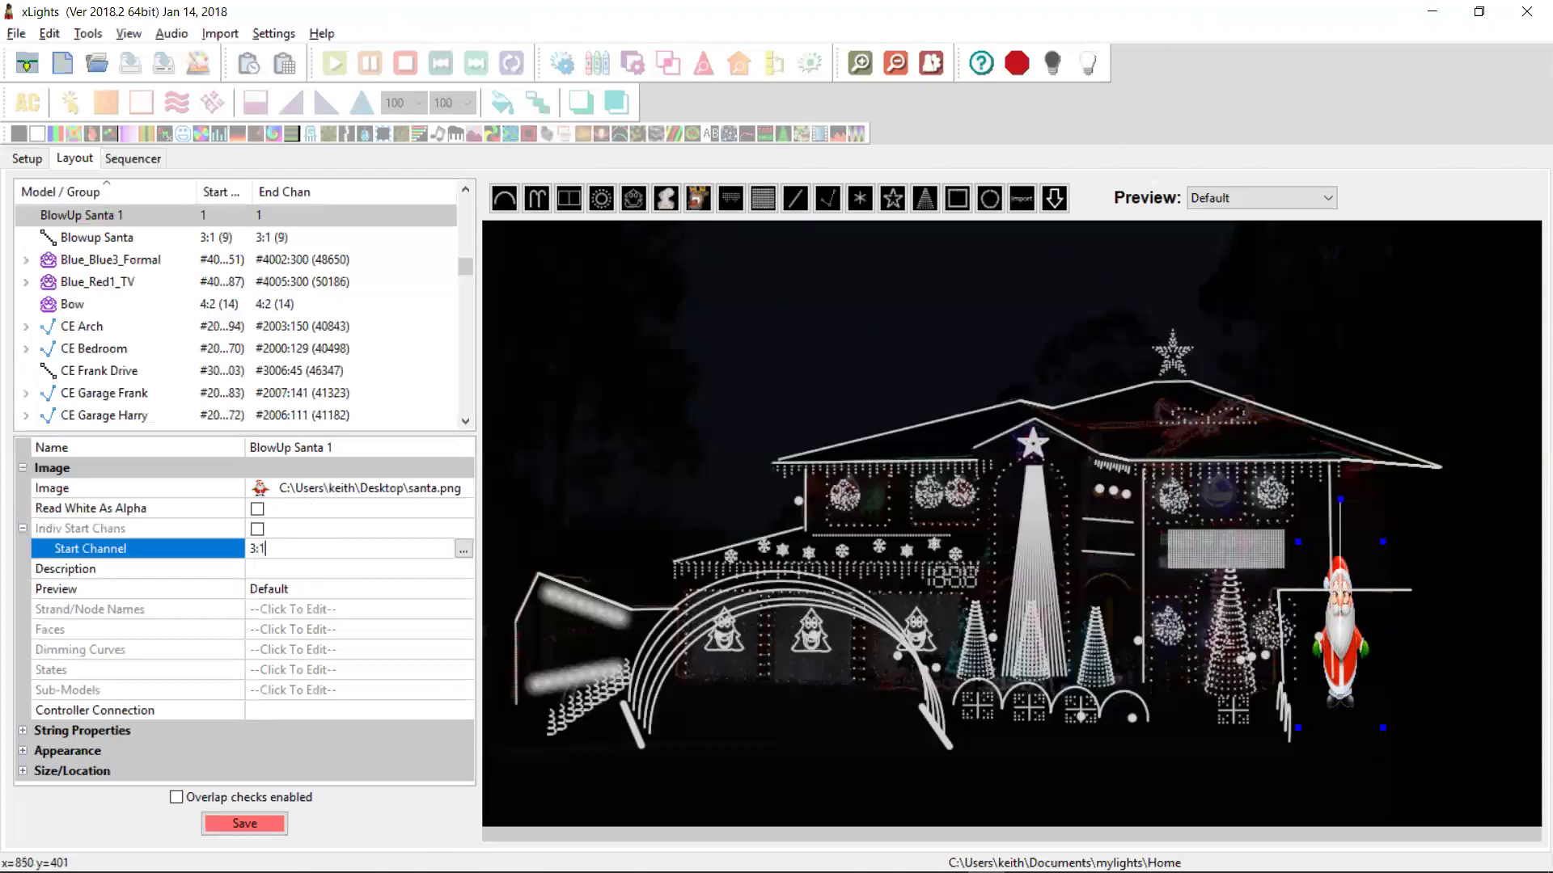
key(Return)
Place a new image model near the small arches and name it 'Large Reindeer 1'.
click(1314, 633)
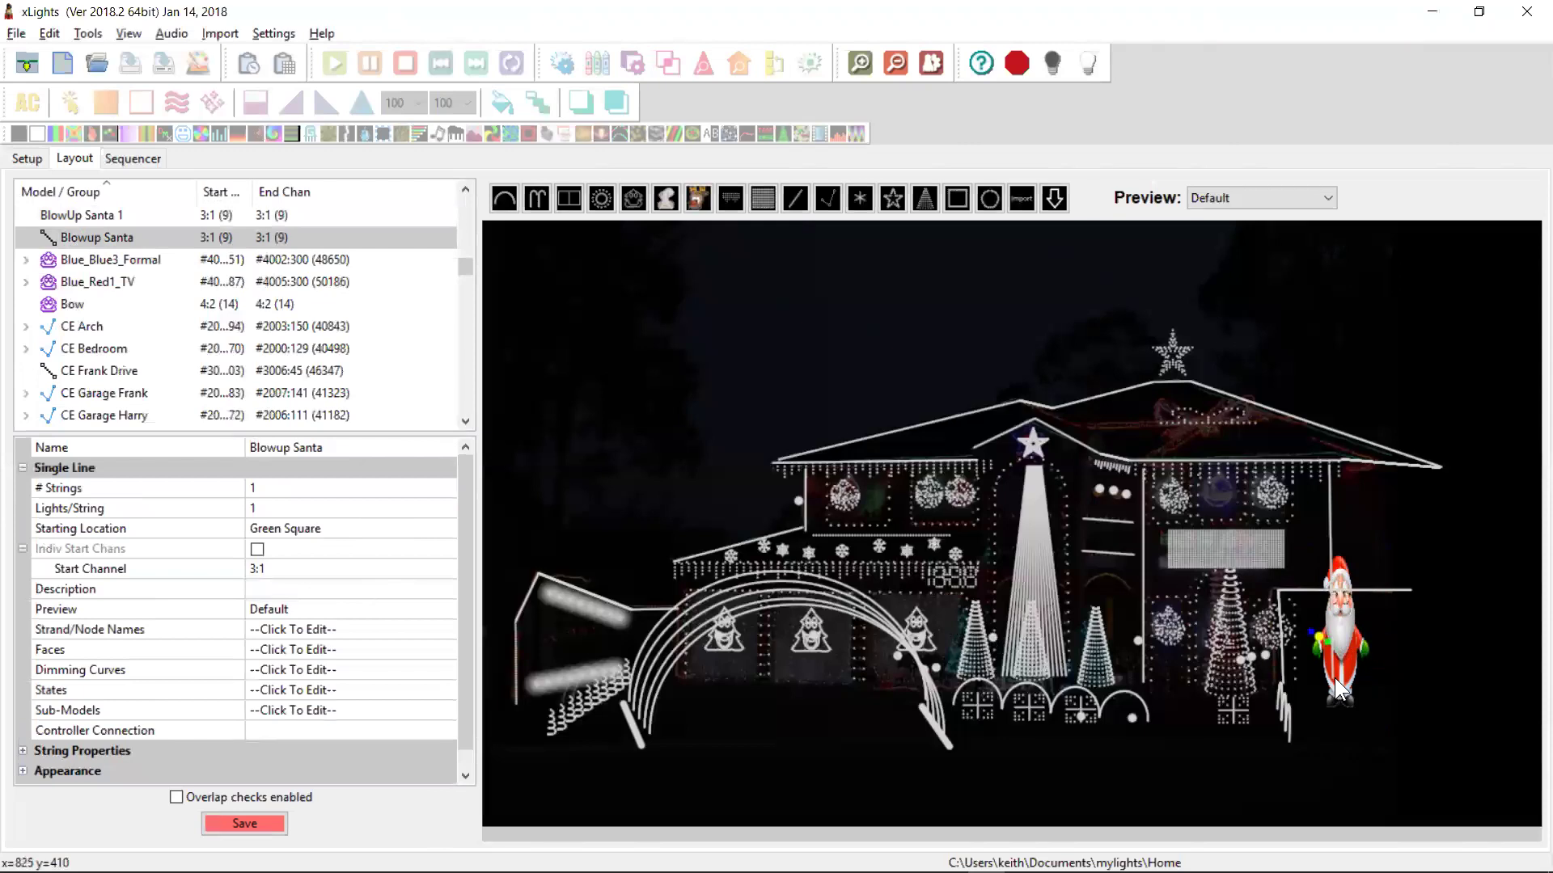
click(697, 198)
click(1134, 761)
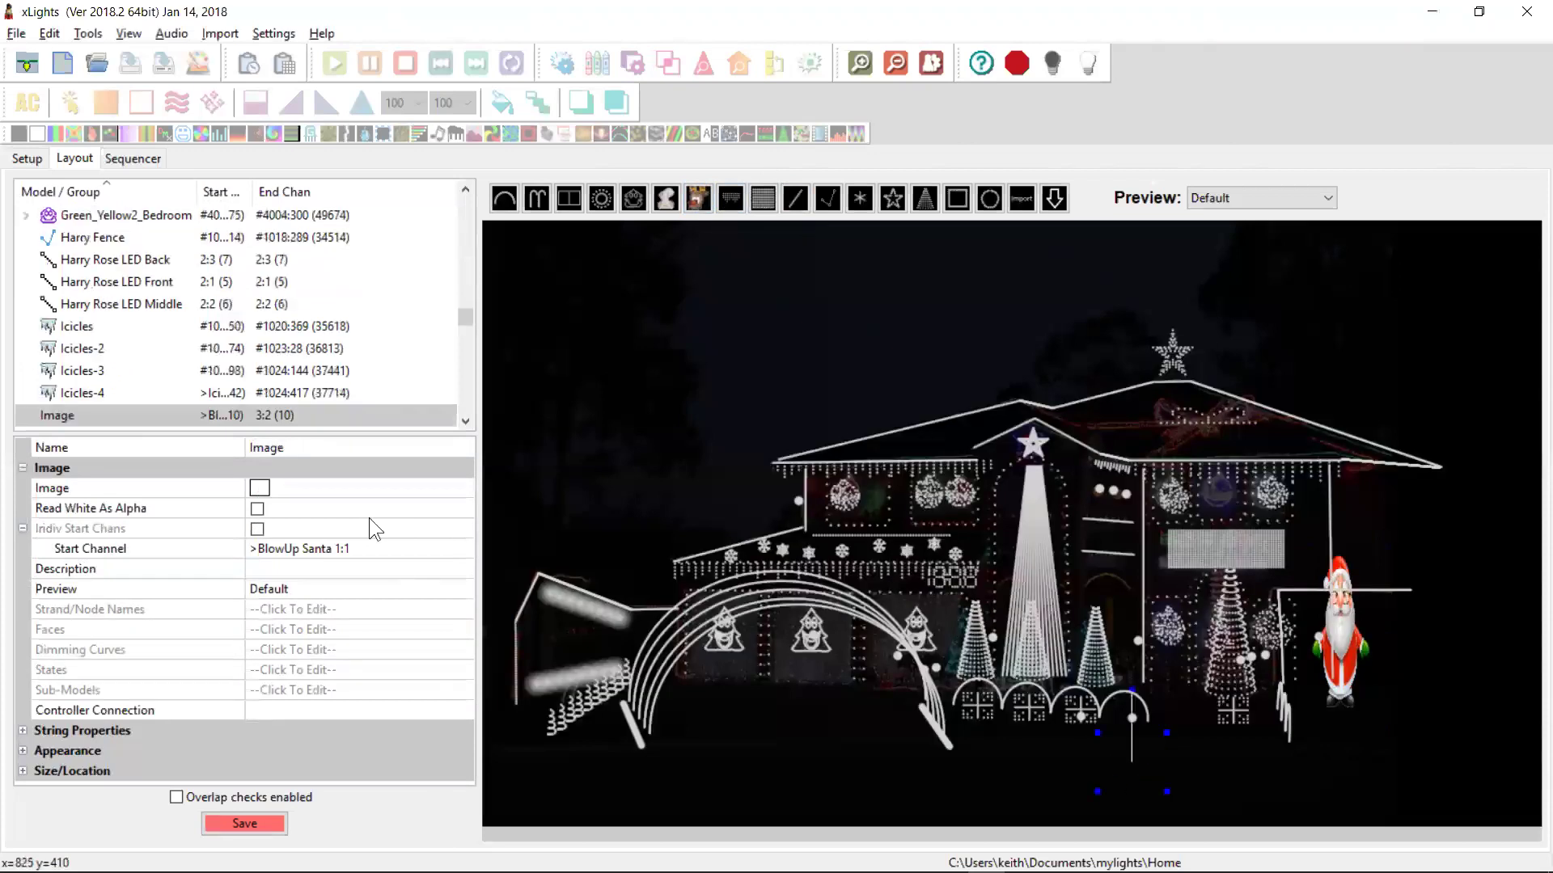
click(308, 448)
text(Large Re)
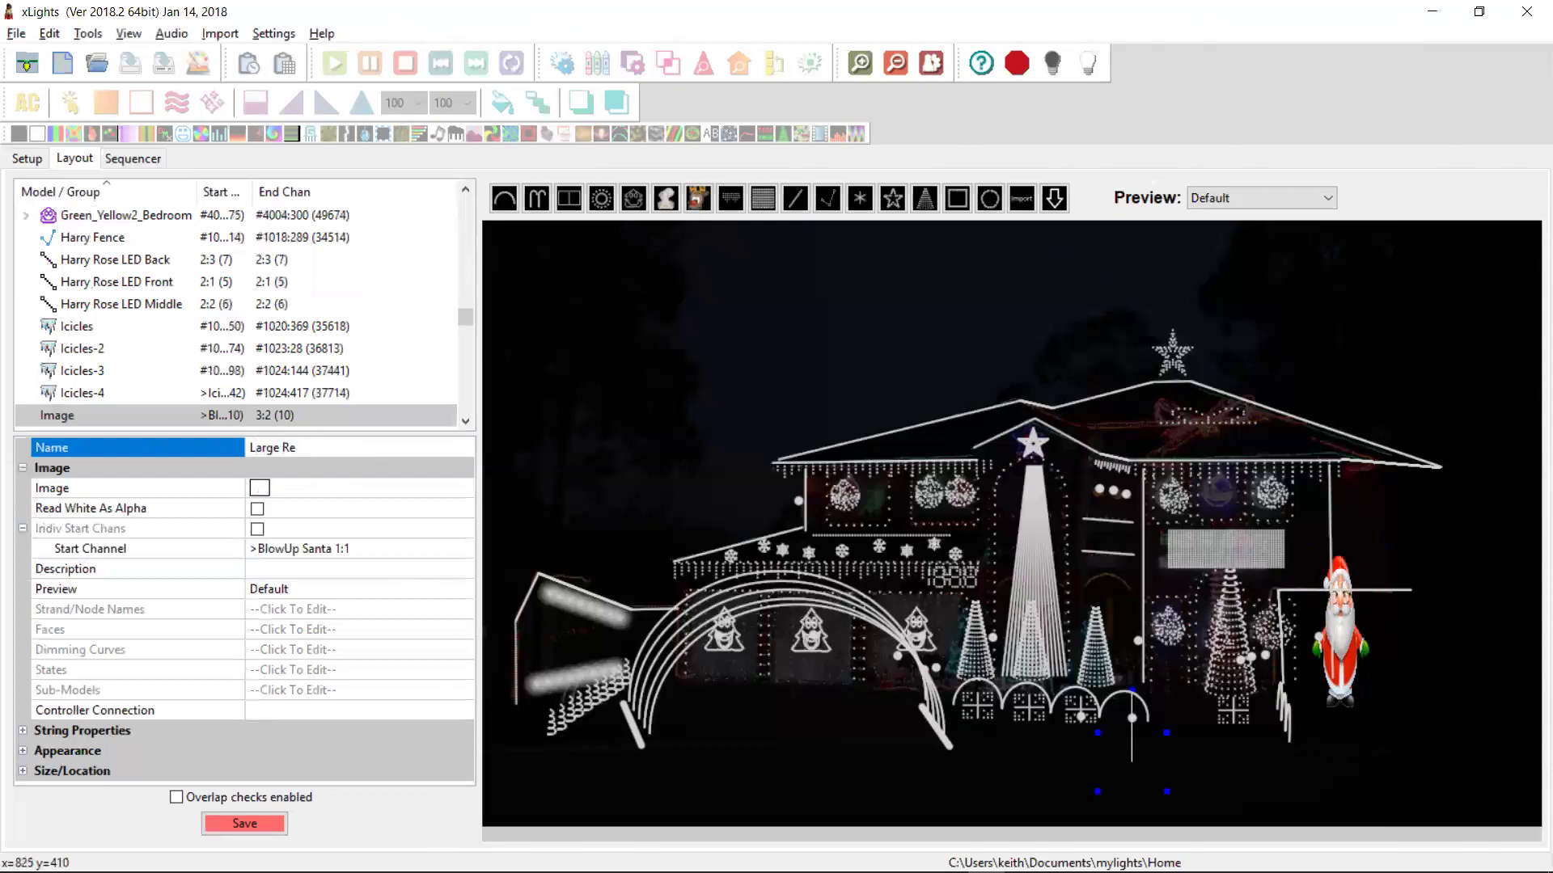
text(indeer 1)
key(Return)
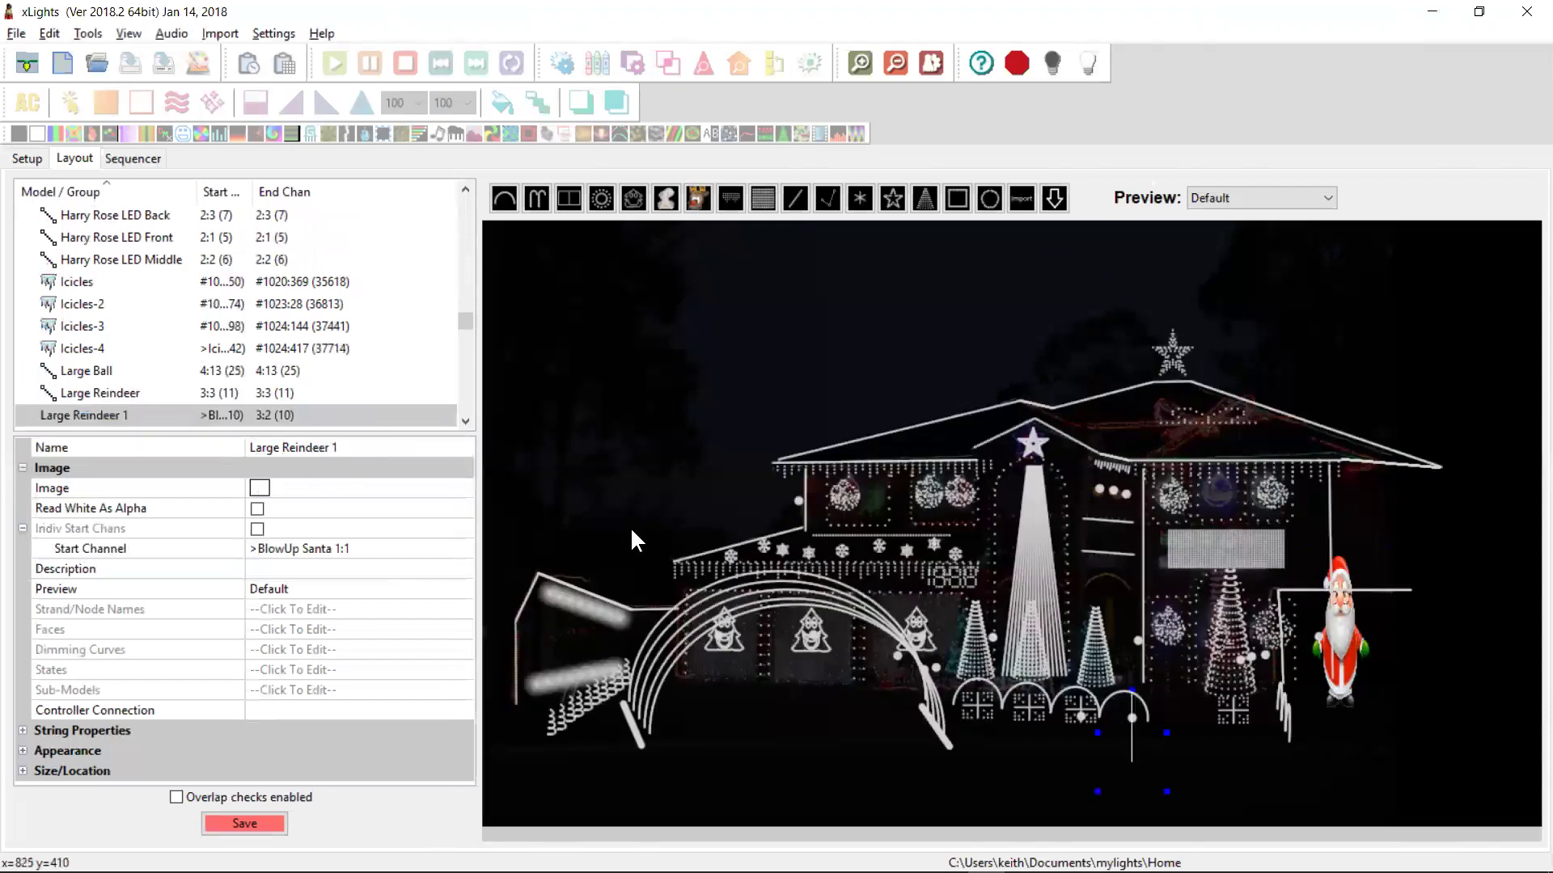
Set Large Reindeer 1's start channel to 3:3, matching Large Reindeer, and browse for its picture.
click(1132, 721)
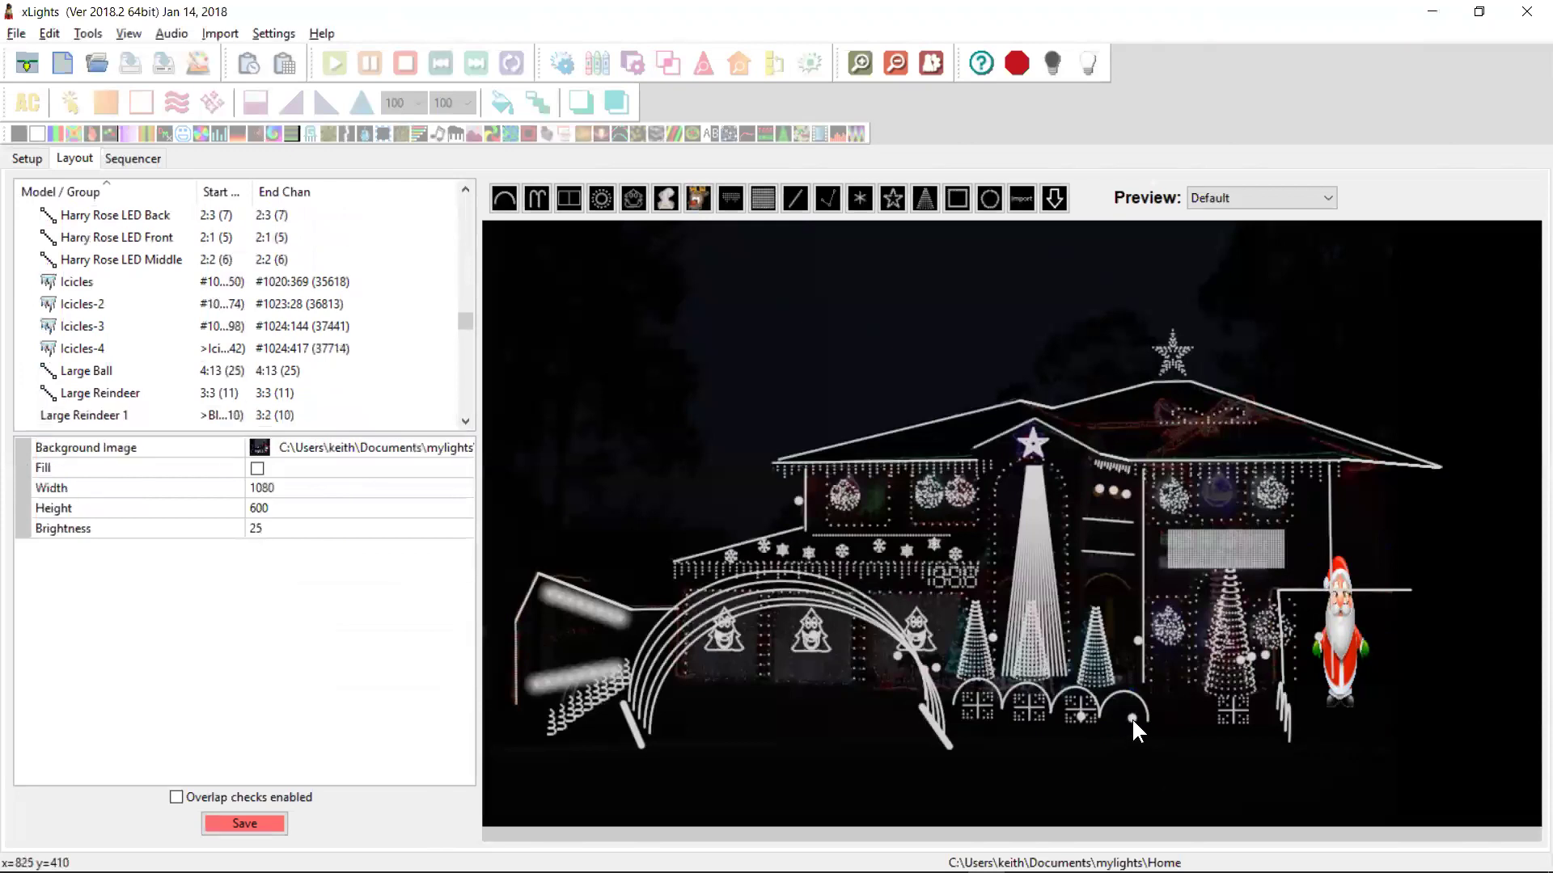
click(1130, 719)
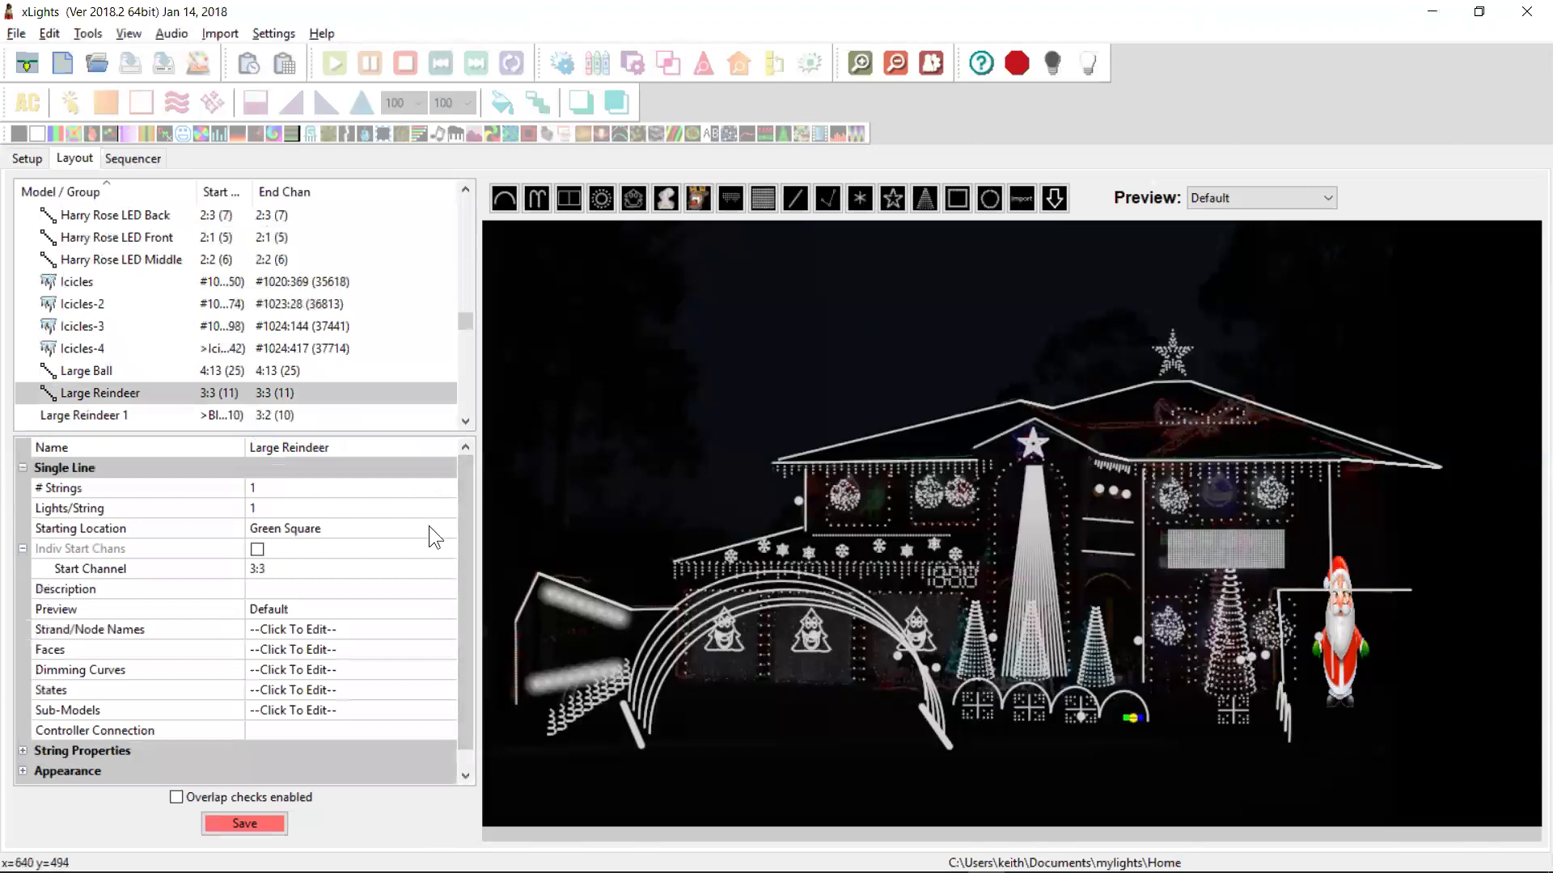
click(160, 409)
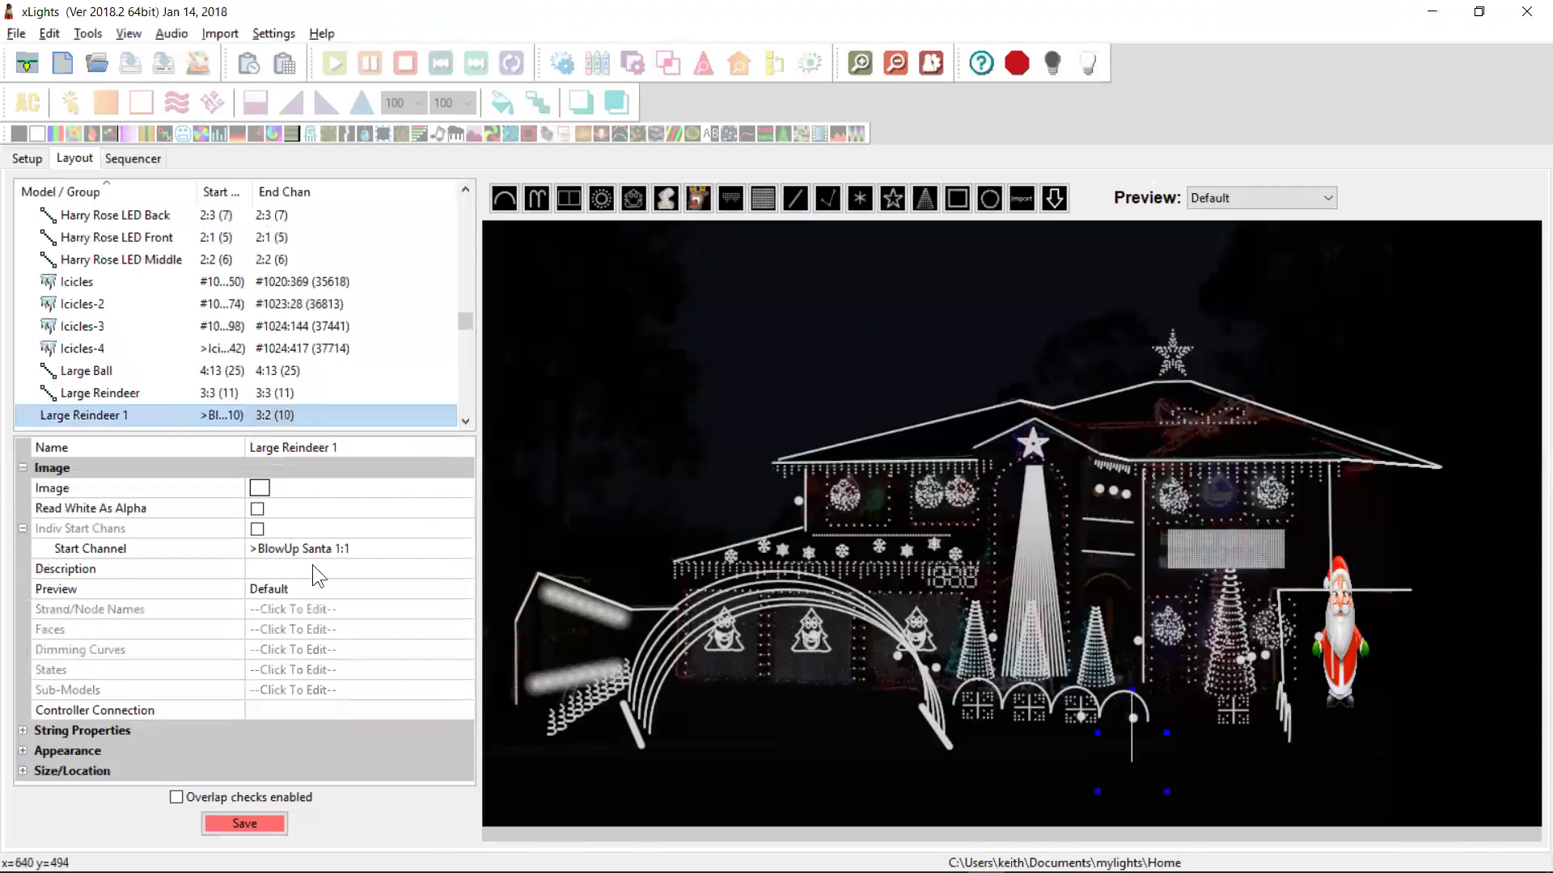
click(364, 549)
text(3:3)
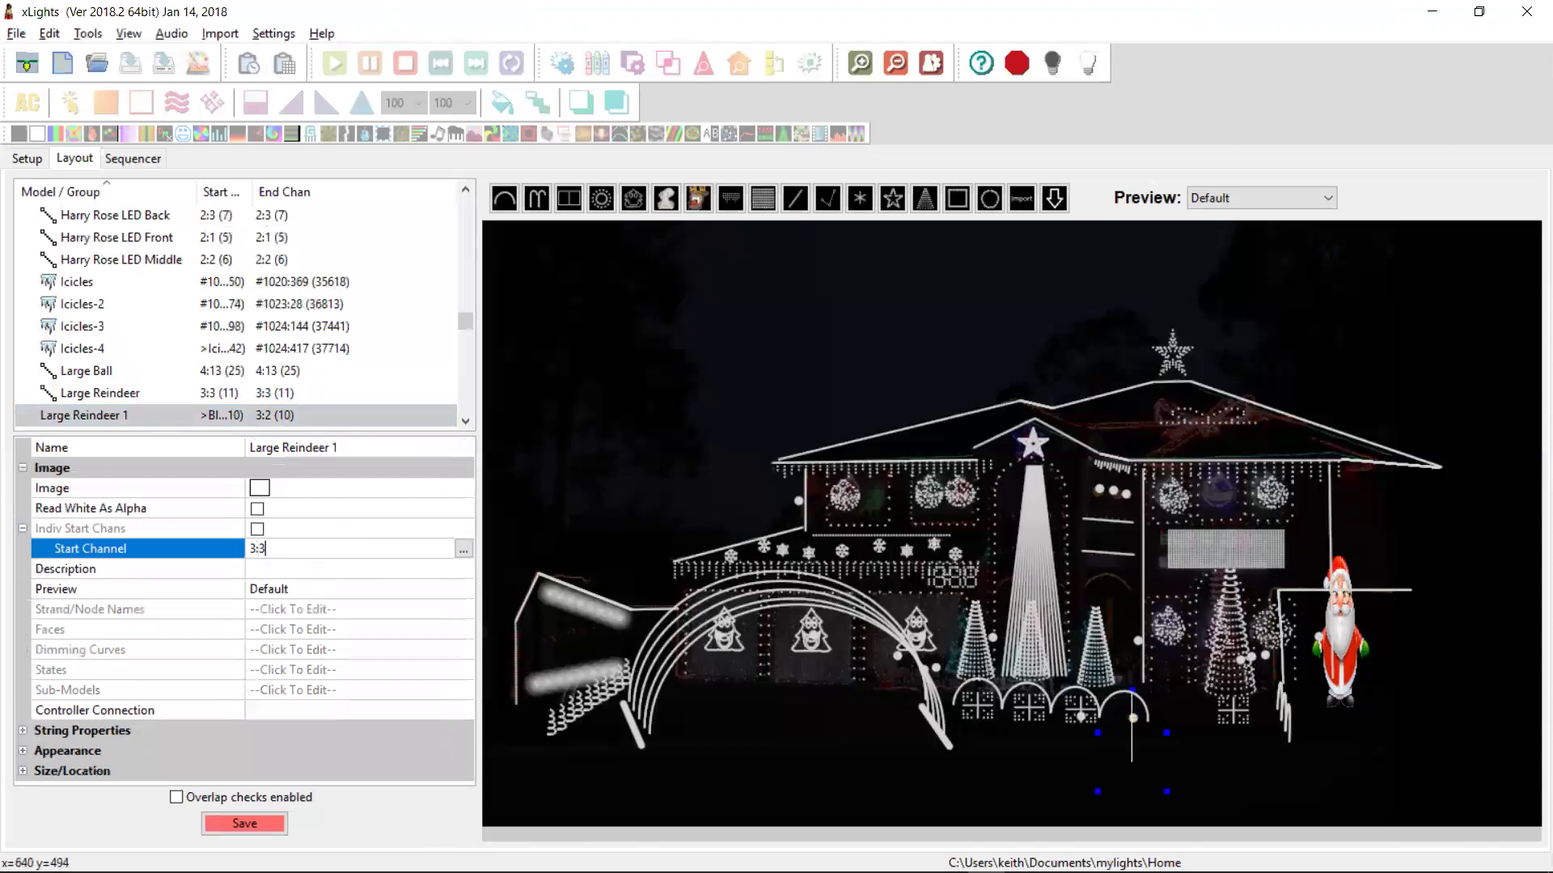
key(Return)
click(425, 489)
click(464, 489)
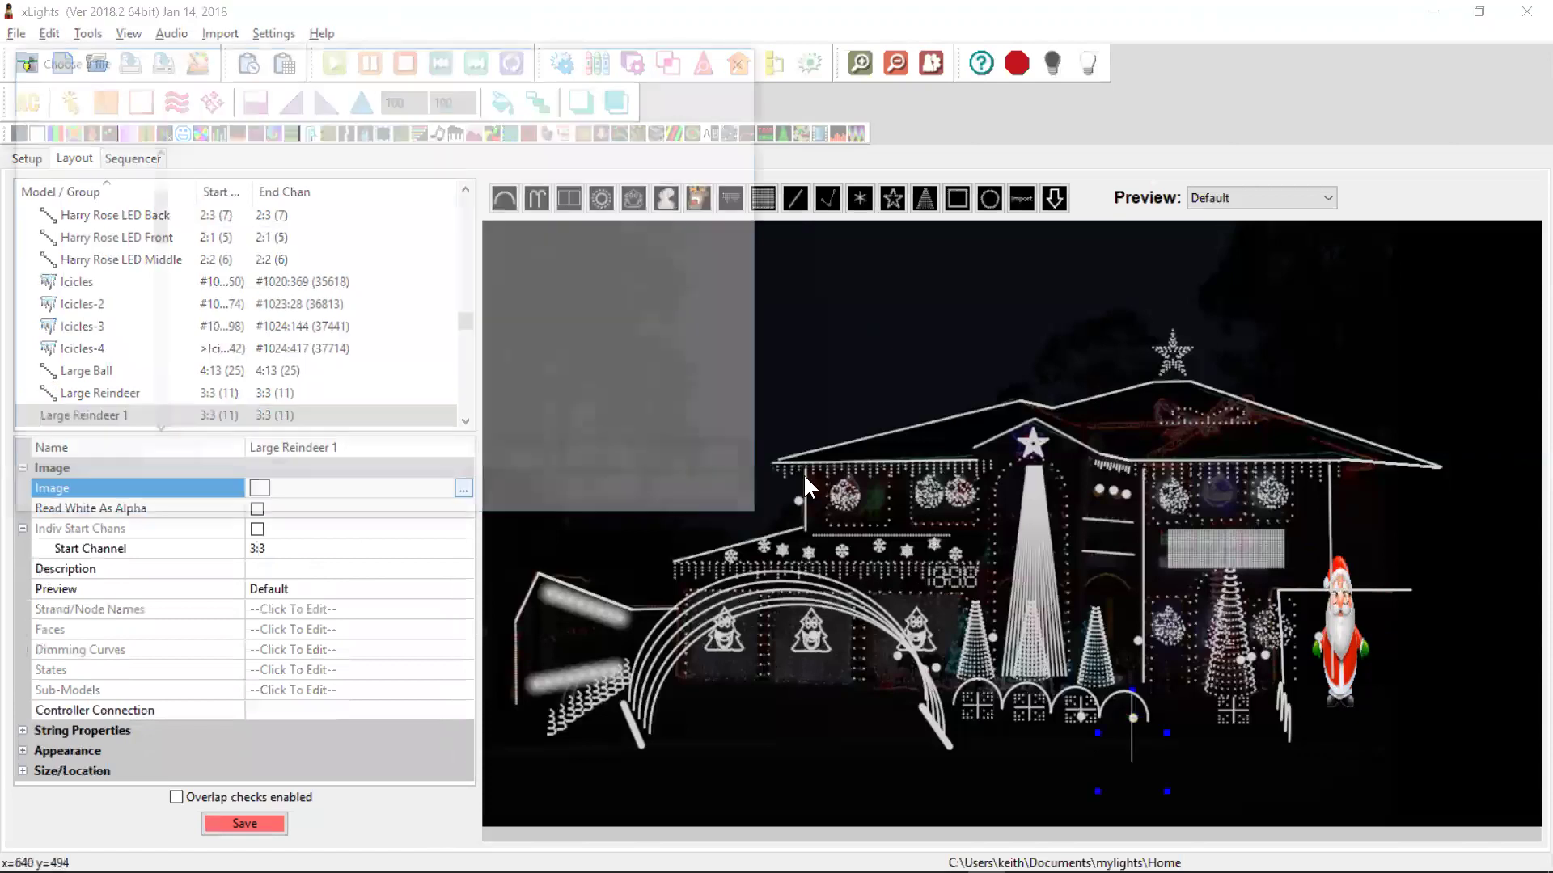
Load Reindeer.png into Large Reindeer 1, nudge it up beneath the arches, and save the layout.
click(764, 399)
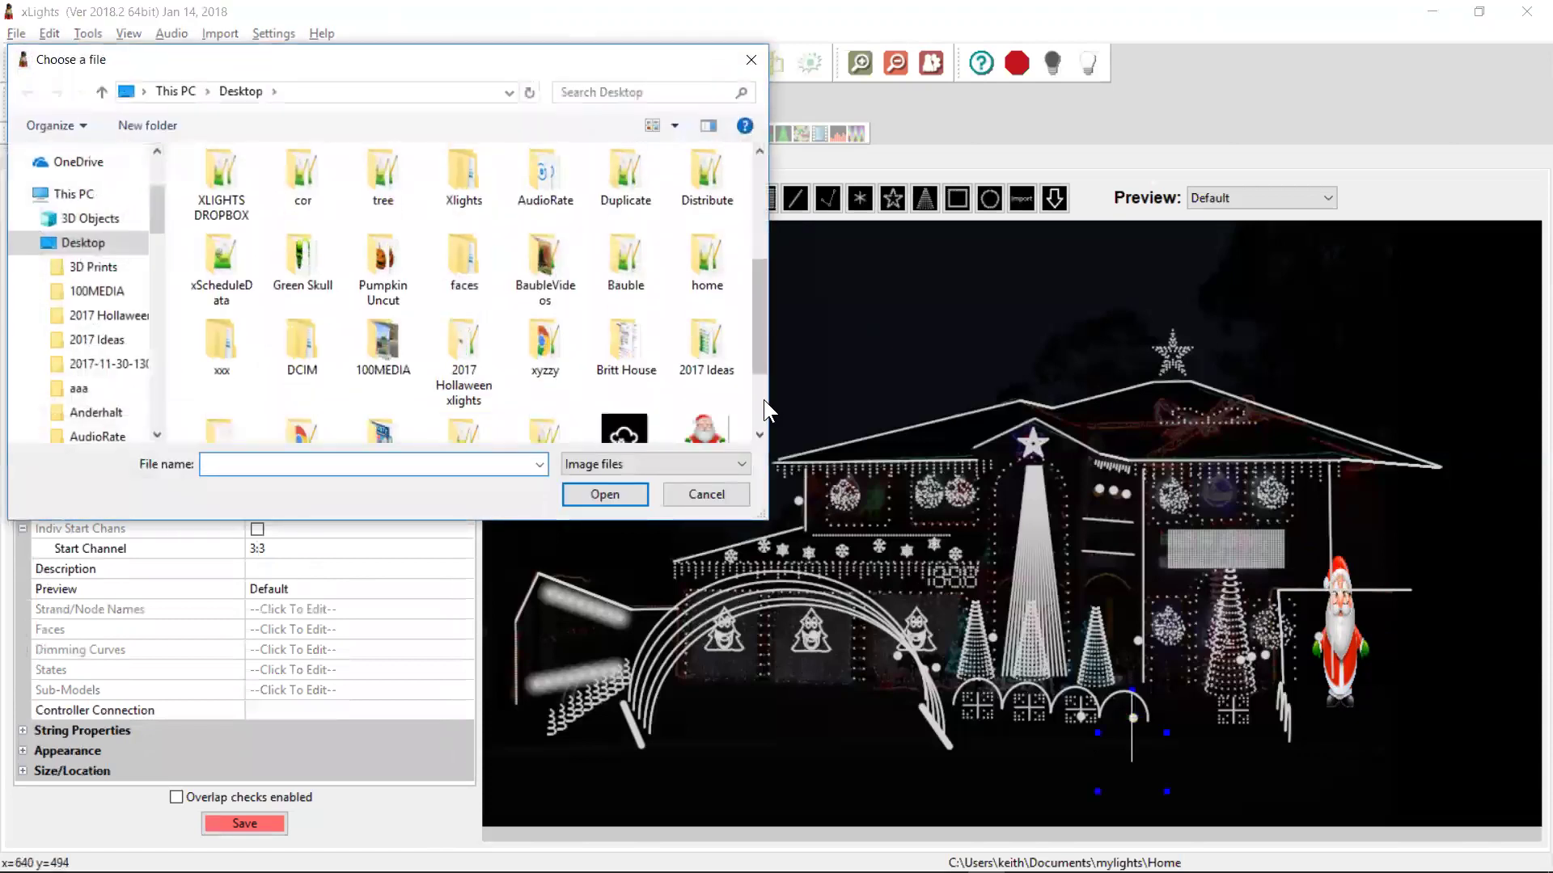
click(209, 364)
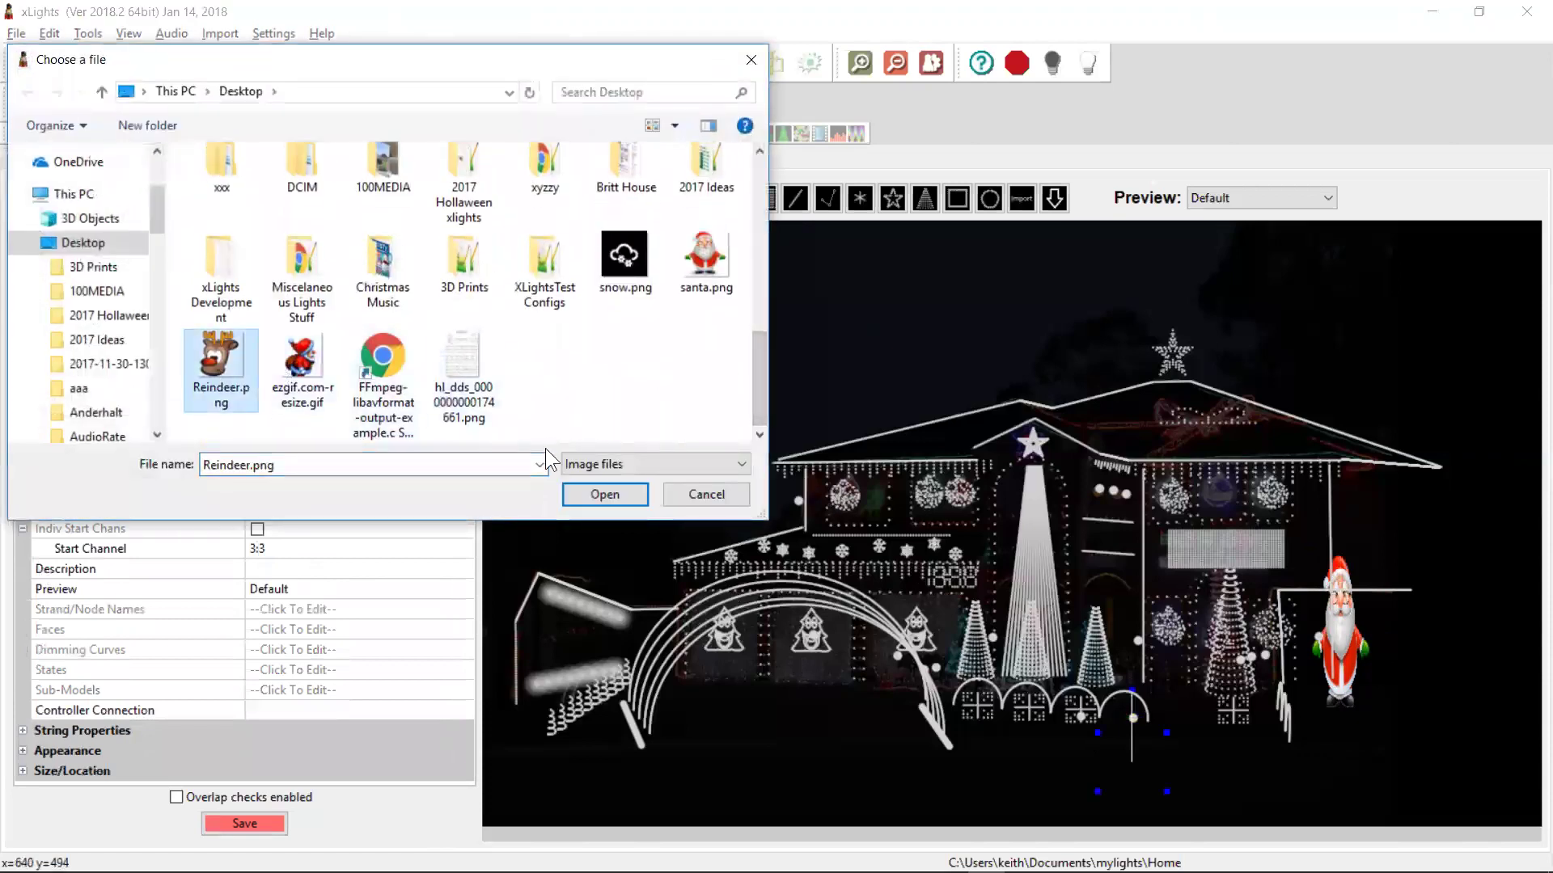
click(623, 497)
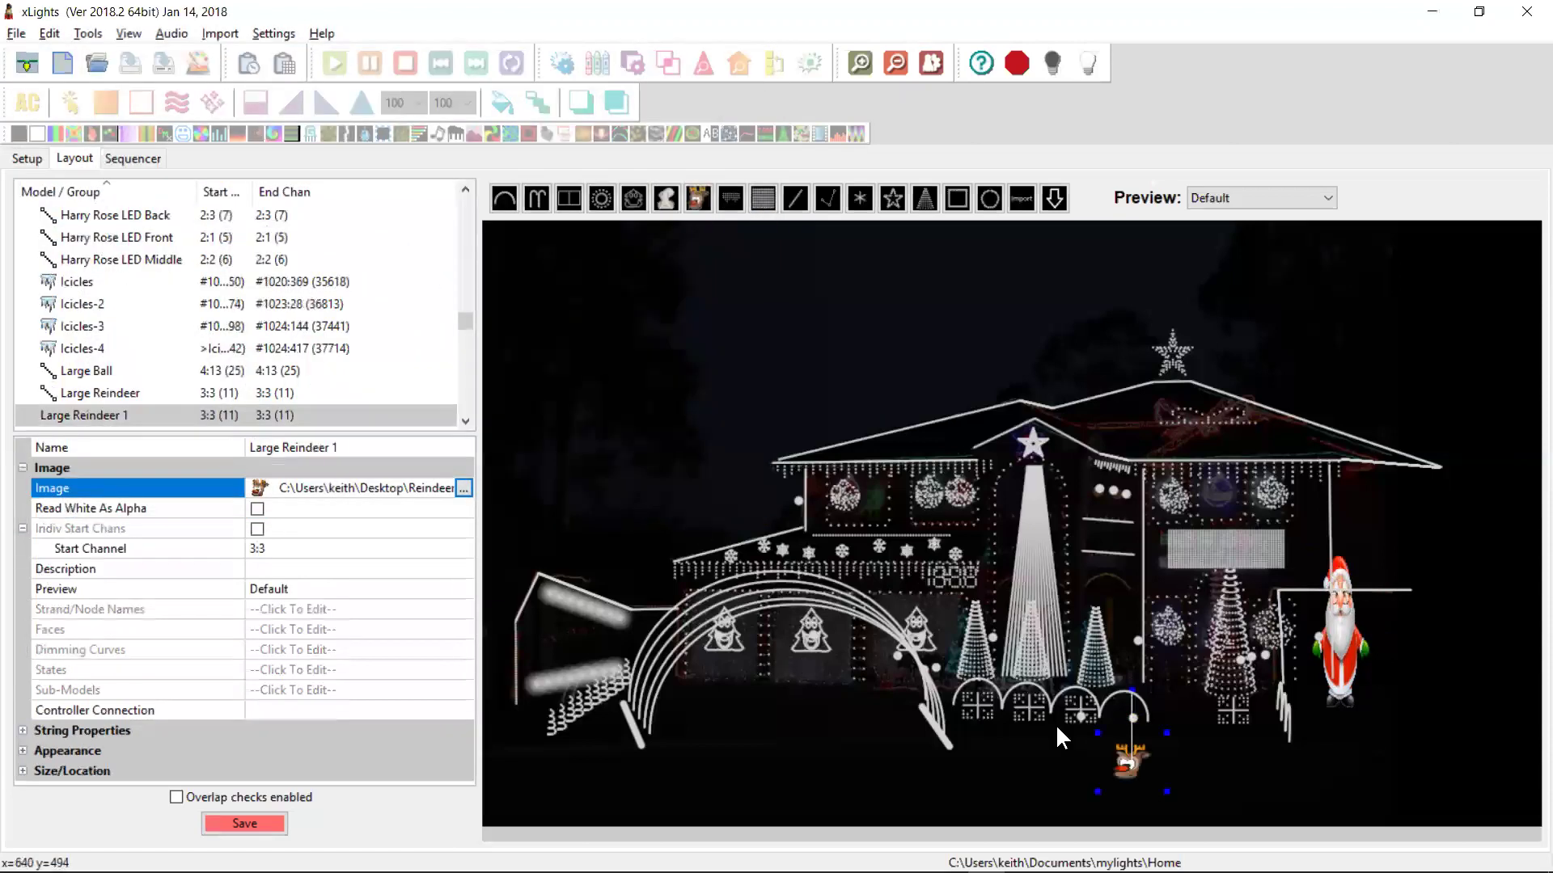
drag(1133, 758, 1139, 749)
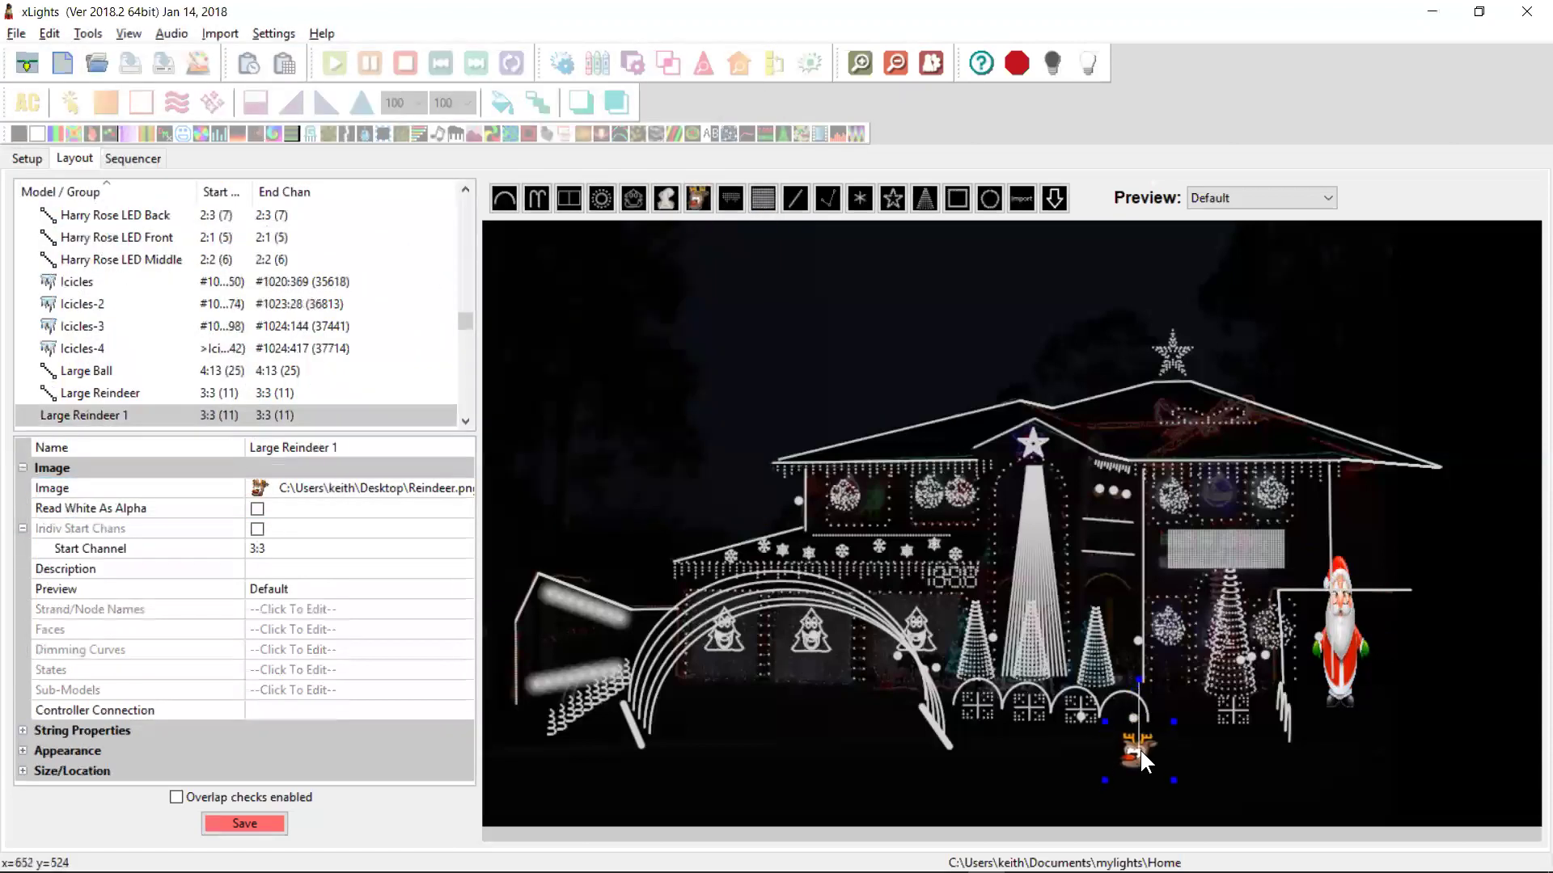
click(983, 771)
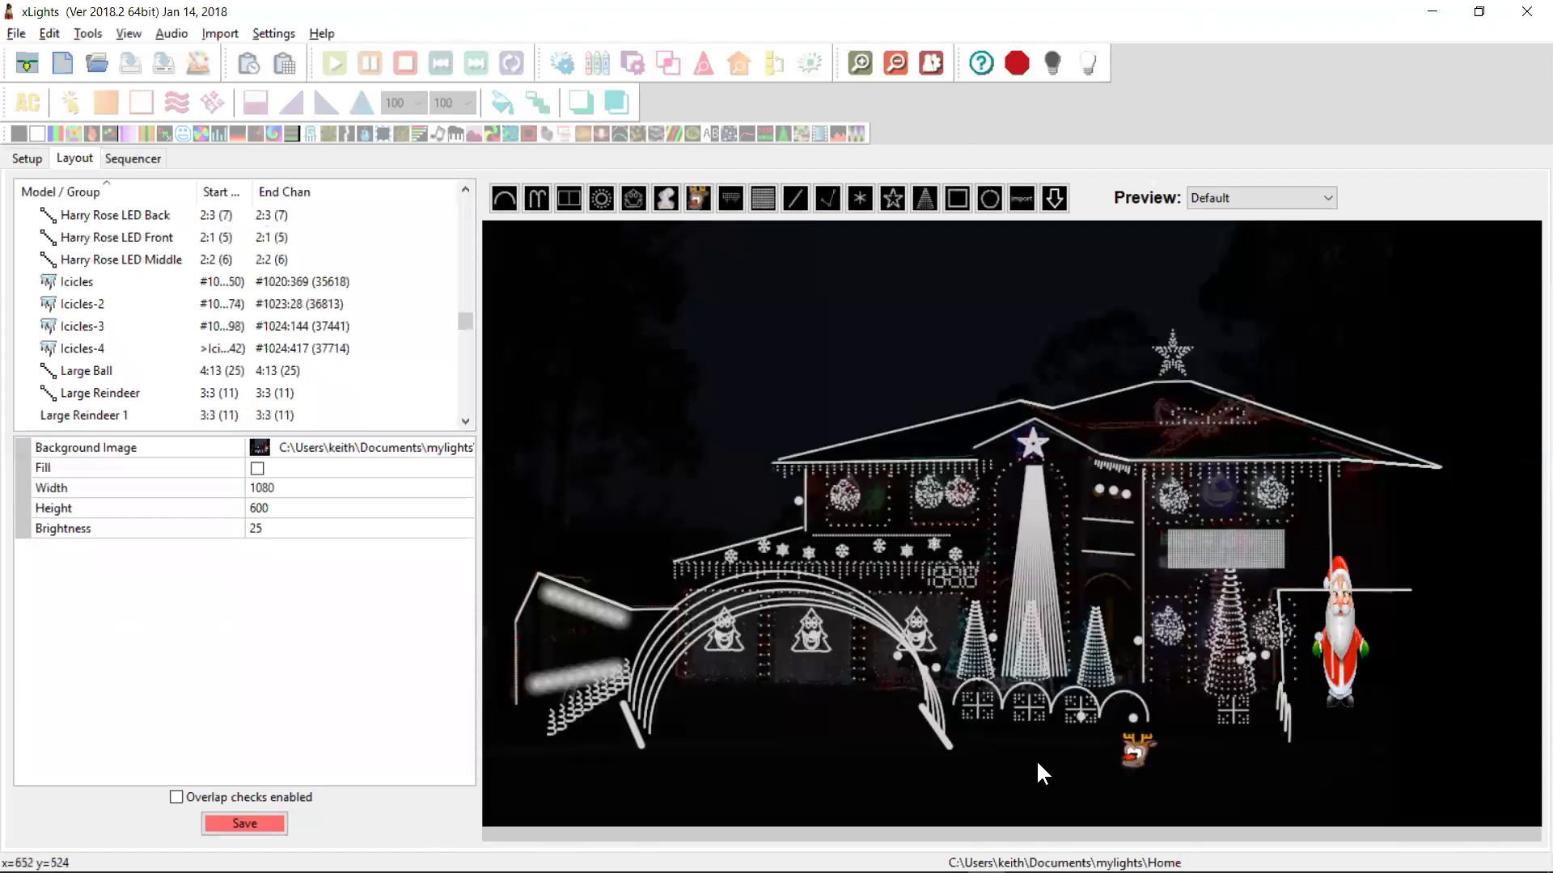
click(249, 828)
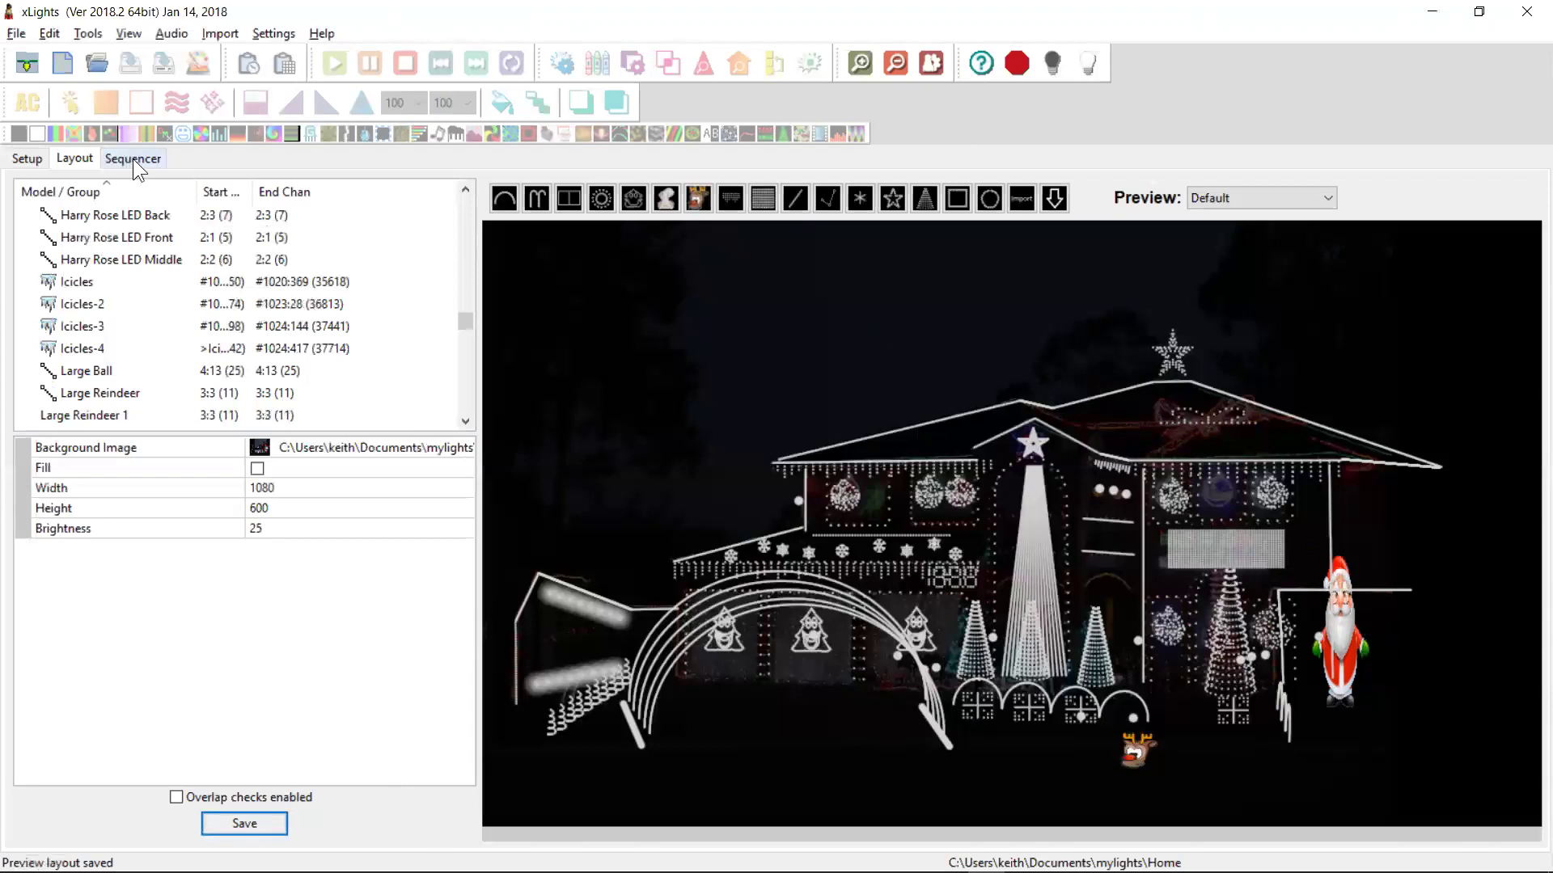
Create a new sequence with the wizard's default settings to open the Sequencer timeline.
click(63, 63)
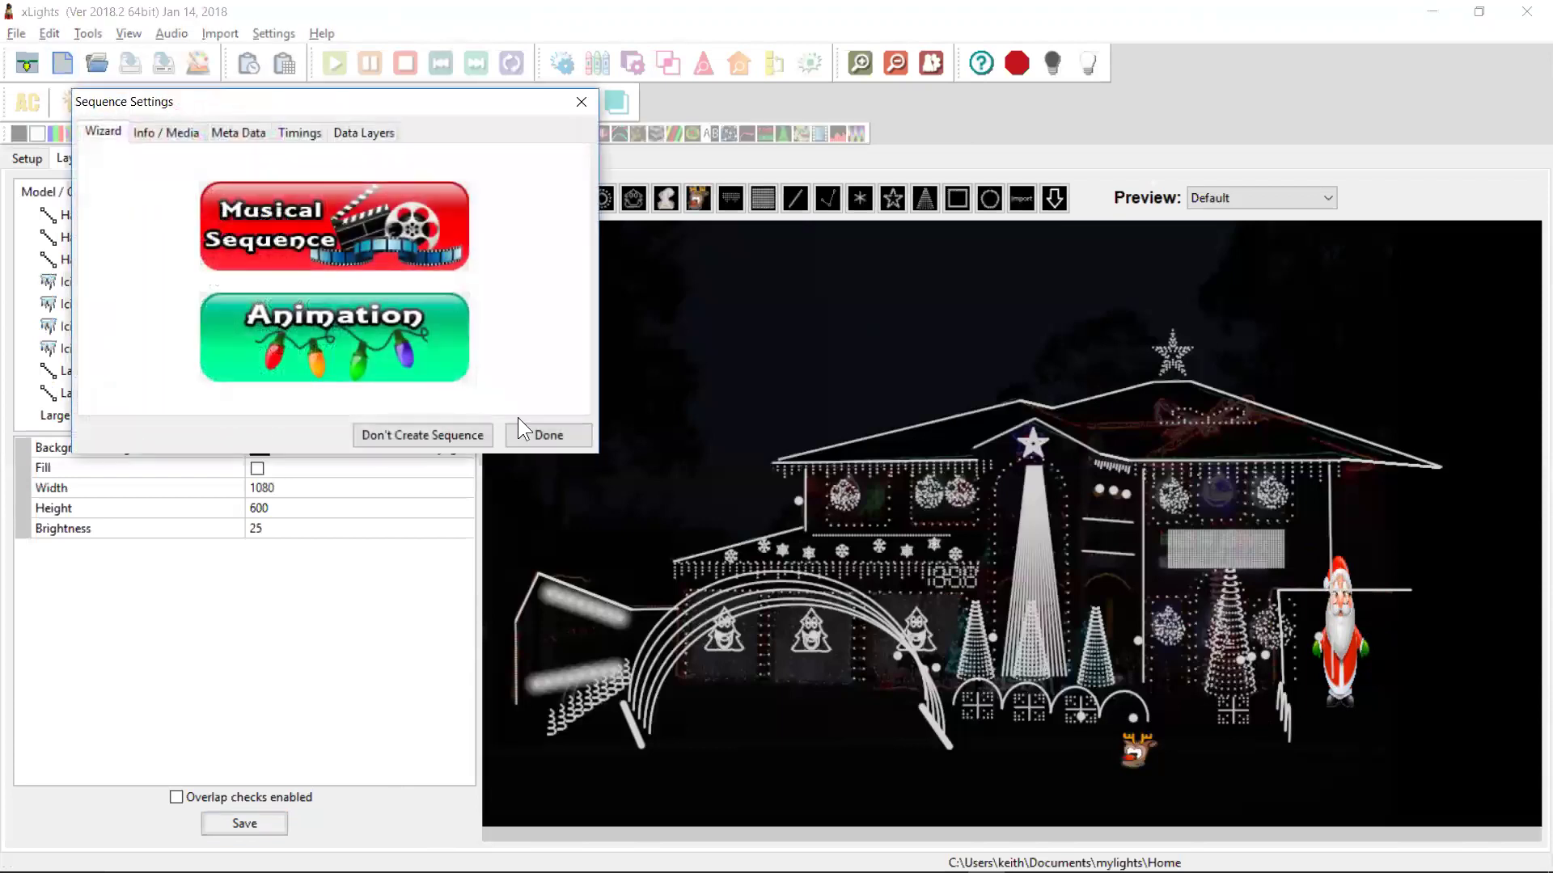
click(521, 430)
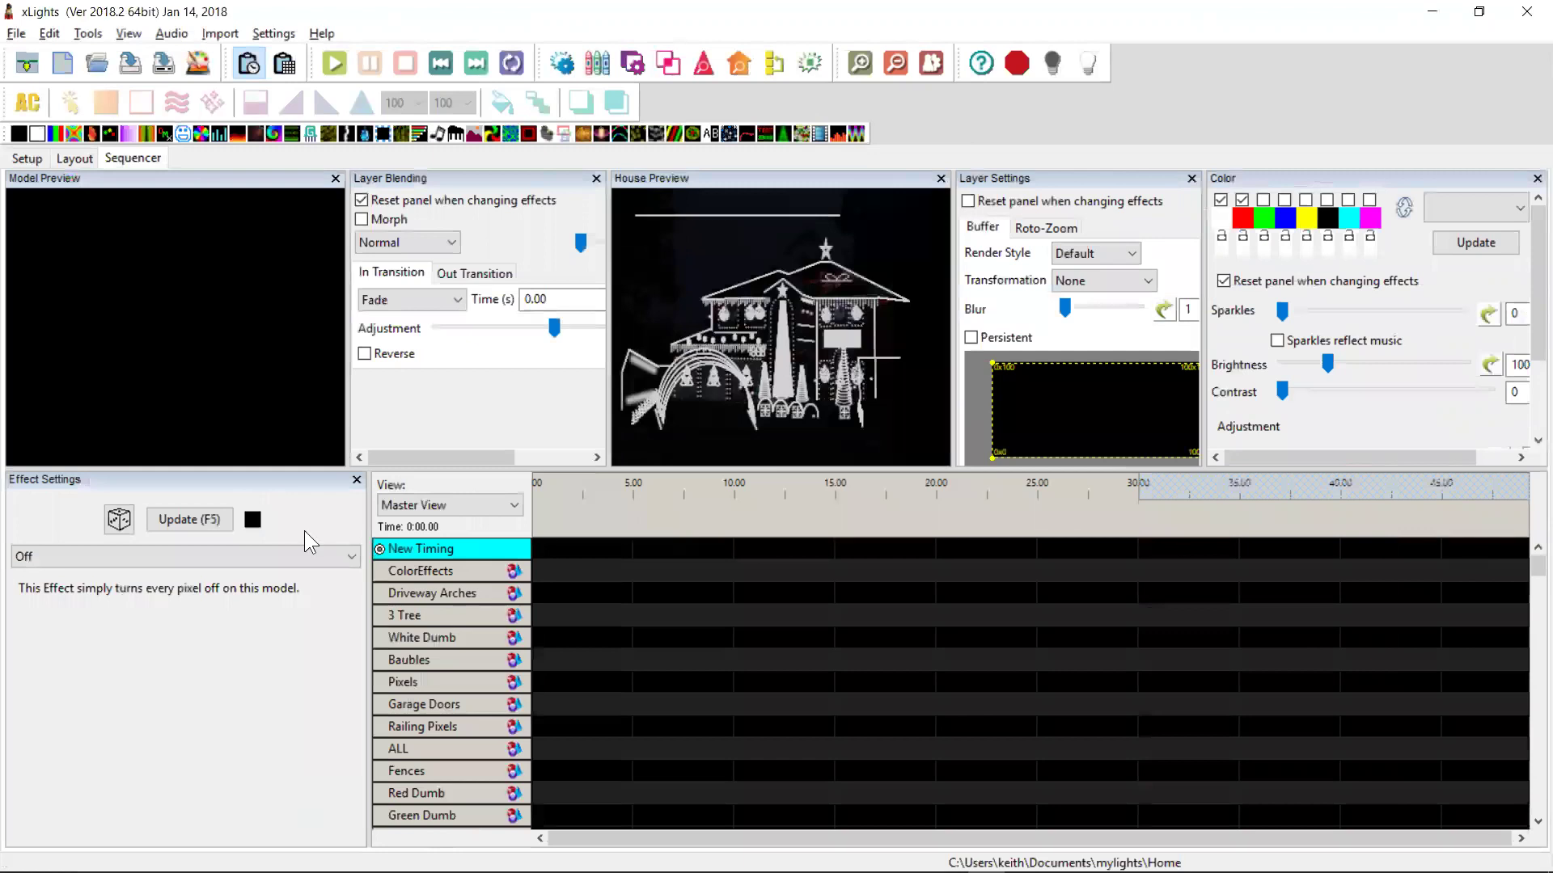
click(74, 157)
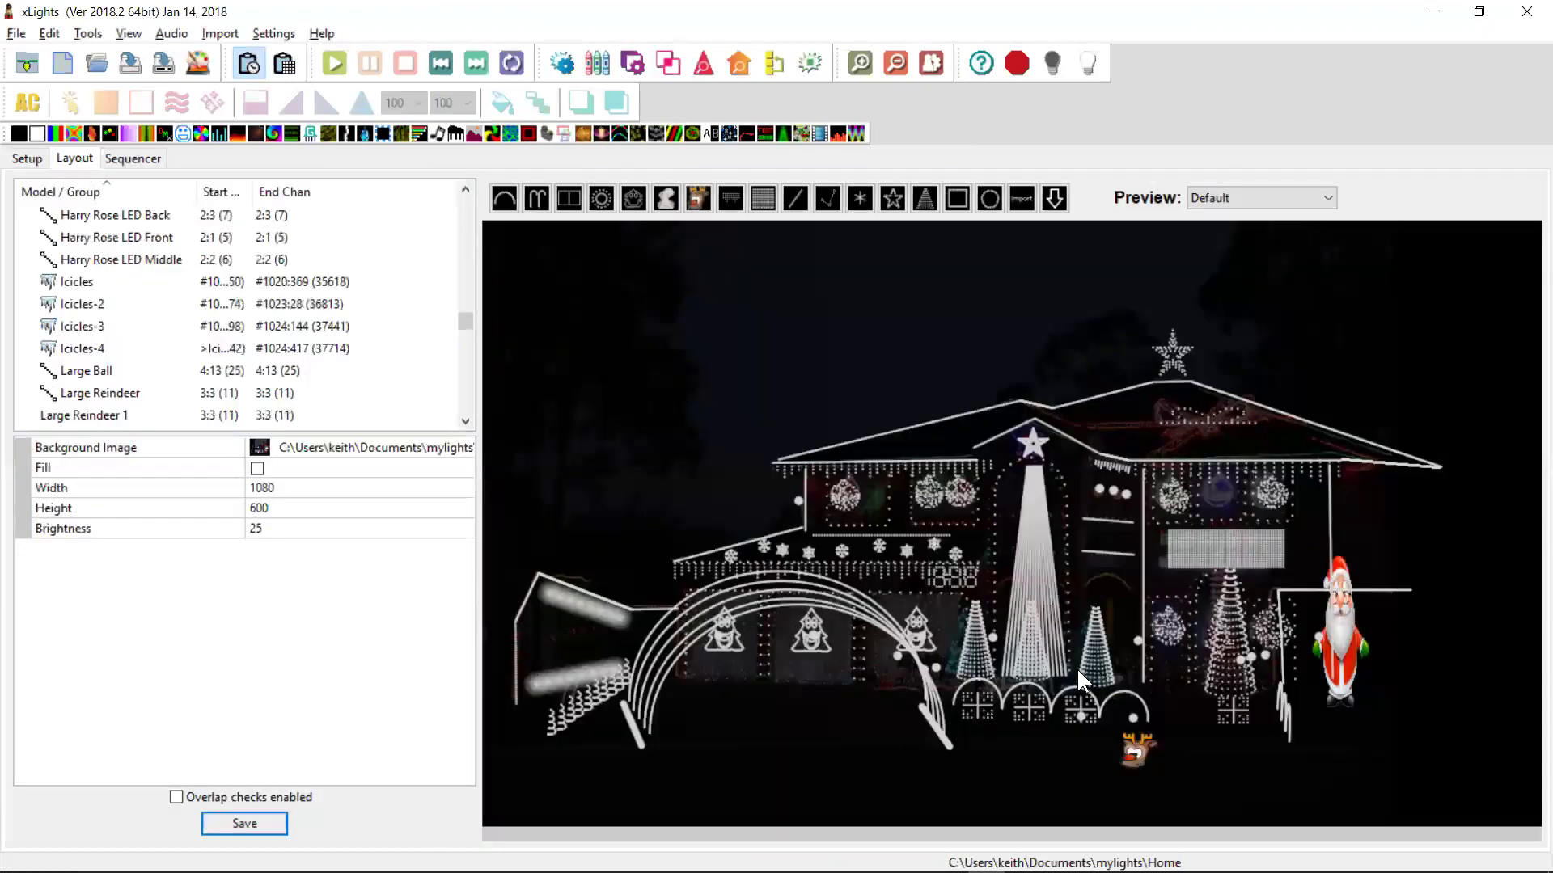
click(1332, 616)
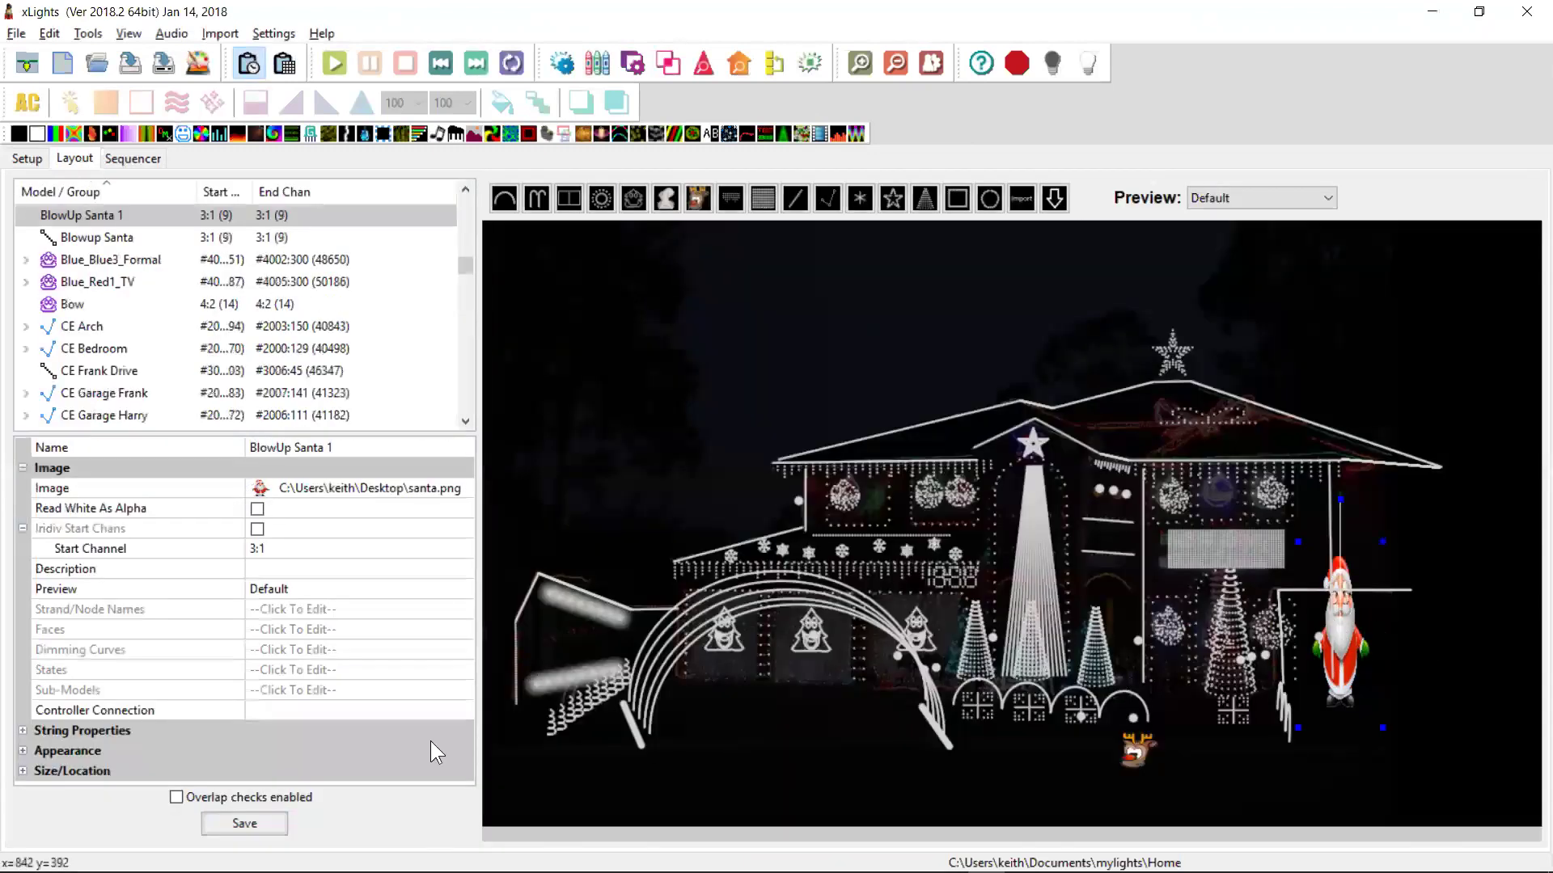
click(24, 730)
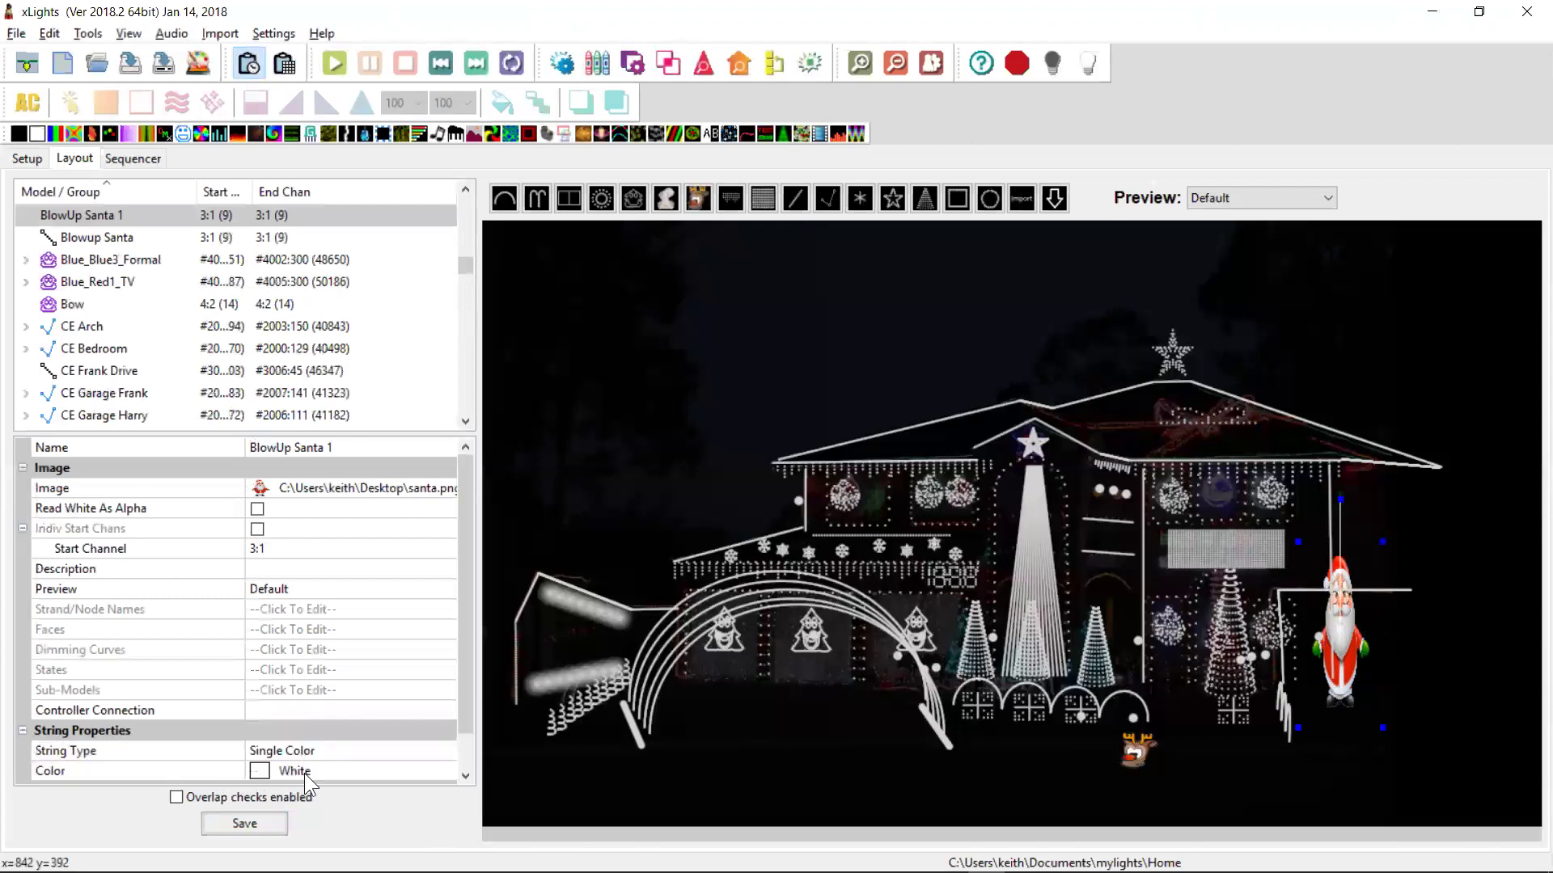
click(132, 158)
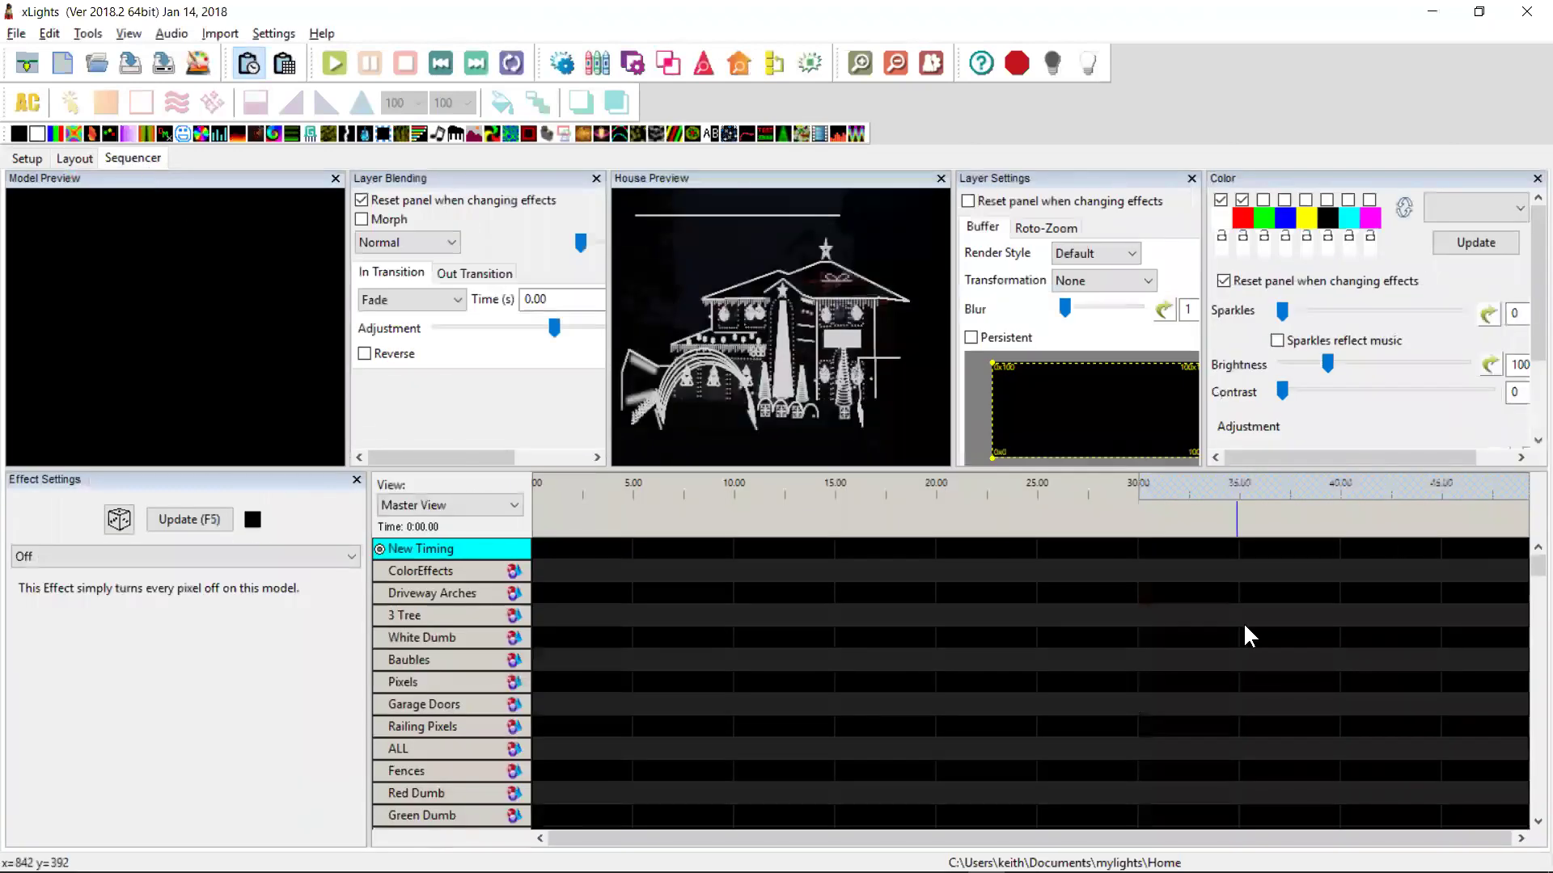
Sort the Added list in Display Elements by name, so rows start with A Frame Reindeer.
right_click(482, 687)
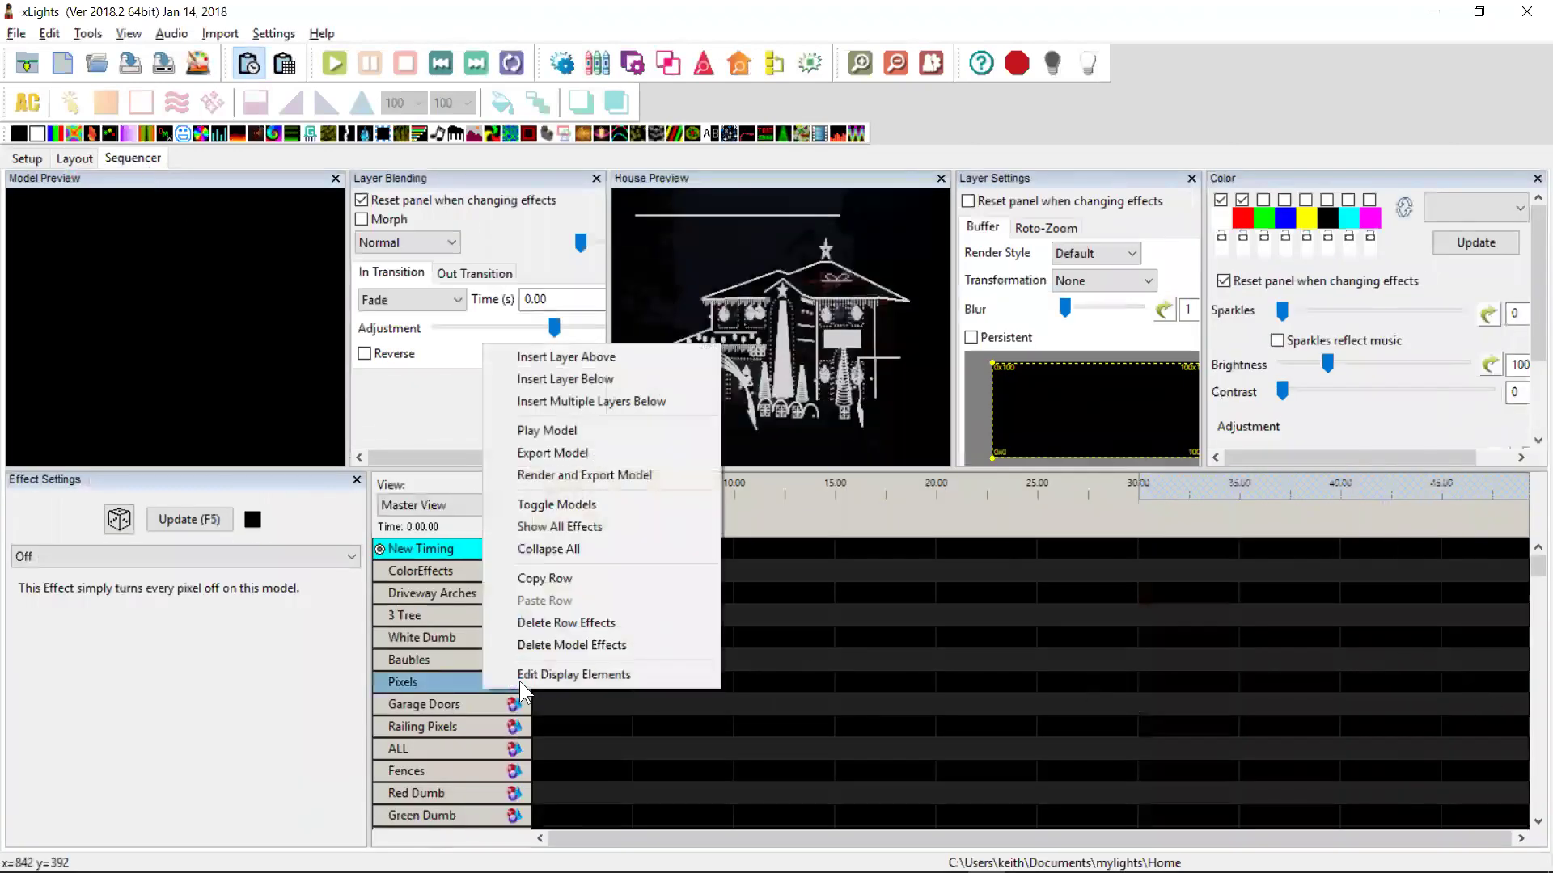
click(537, 677)
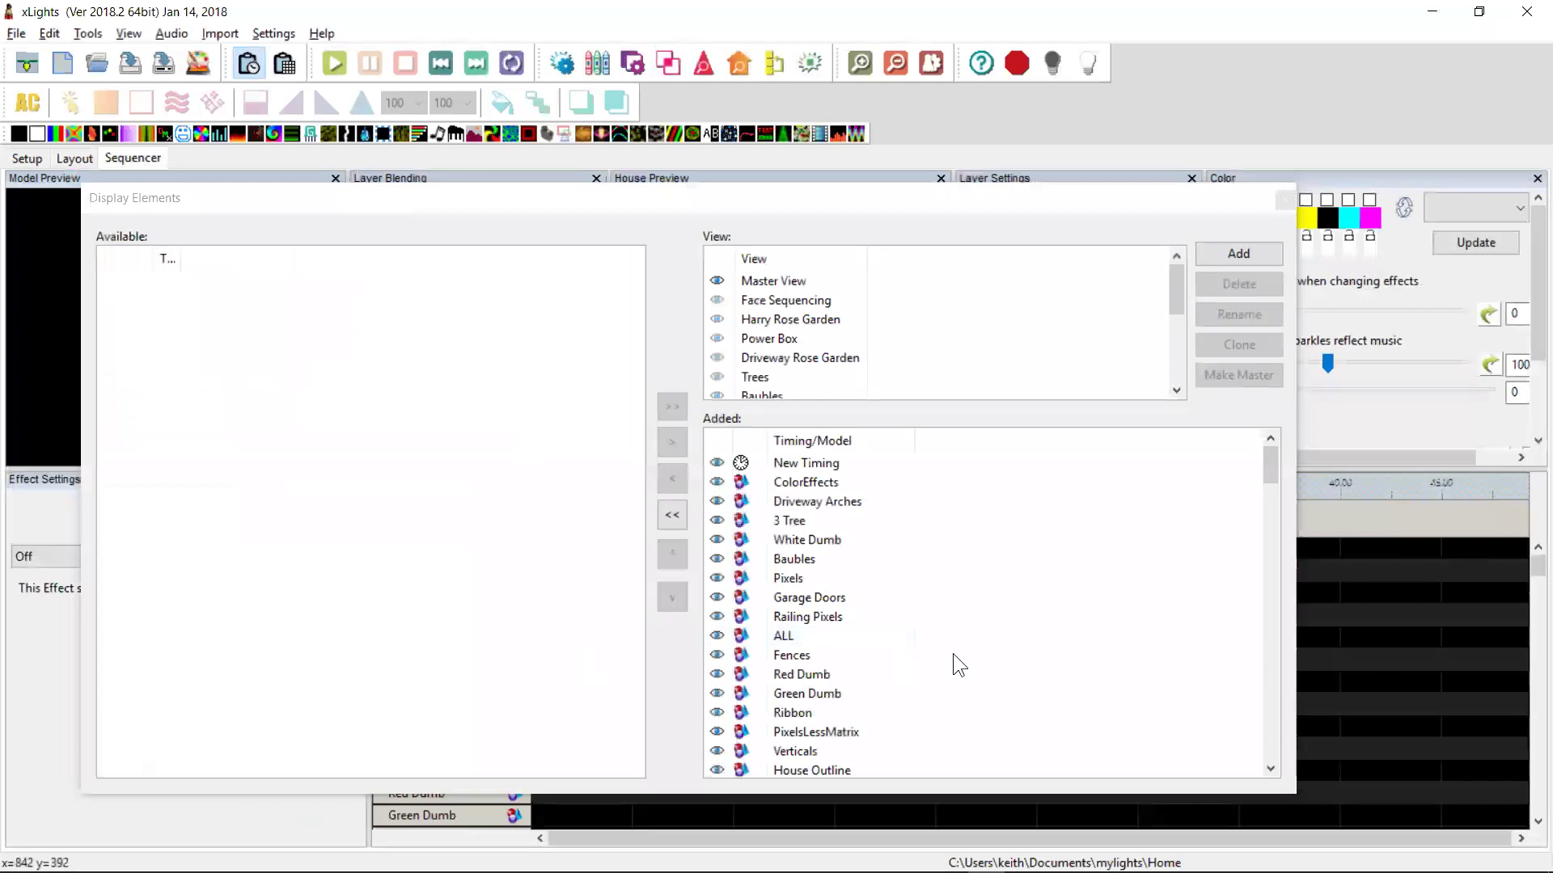
right_click(818, 709)
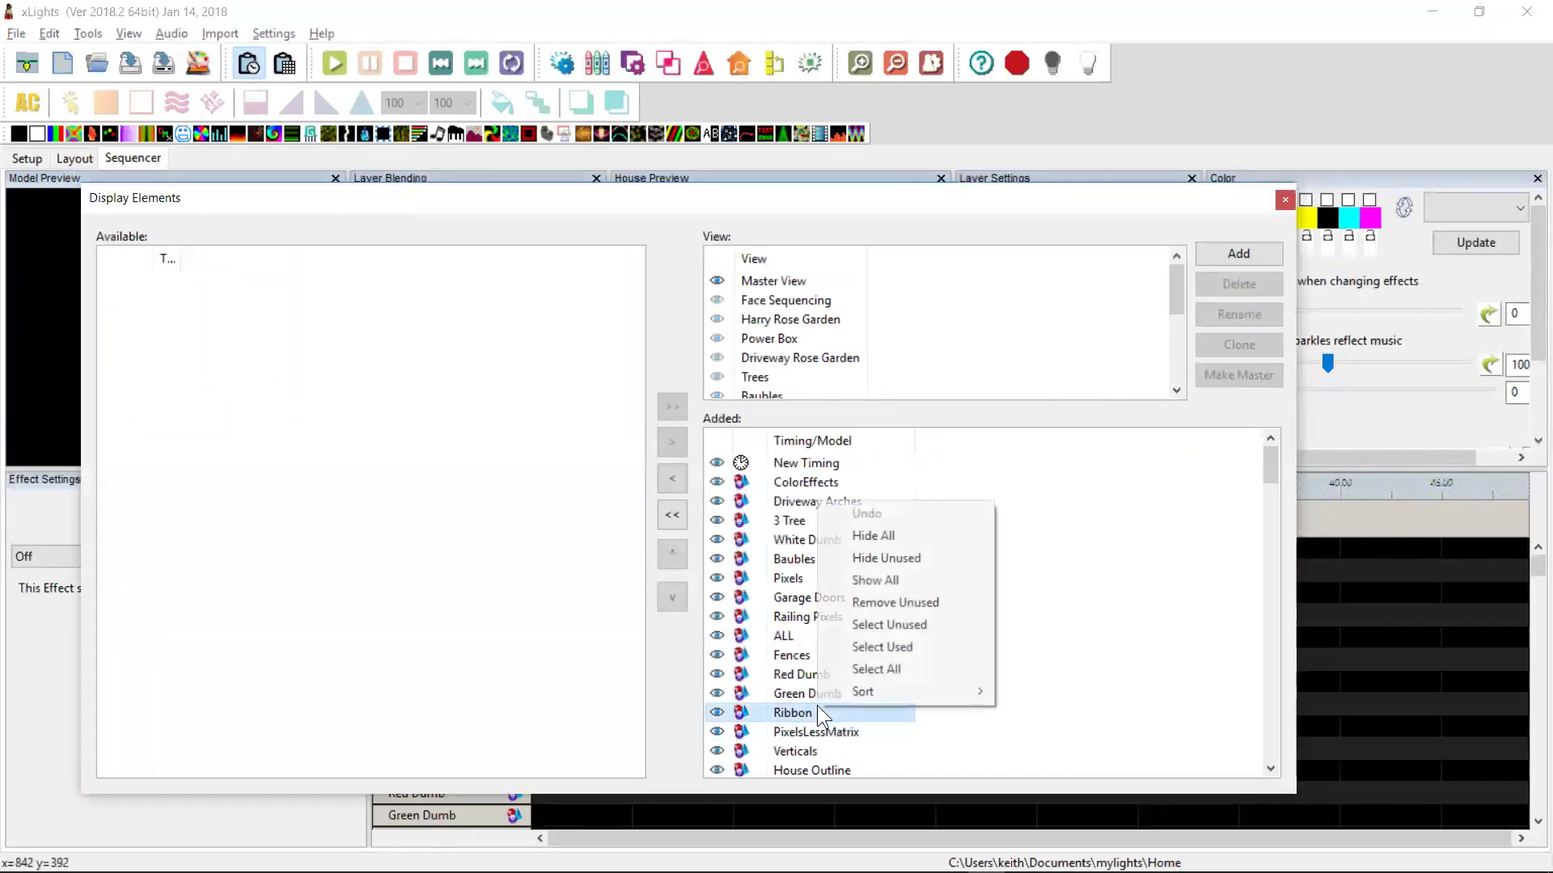
mouse_move(897, 689)
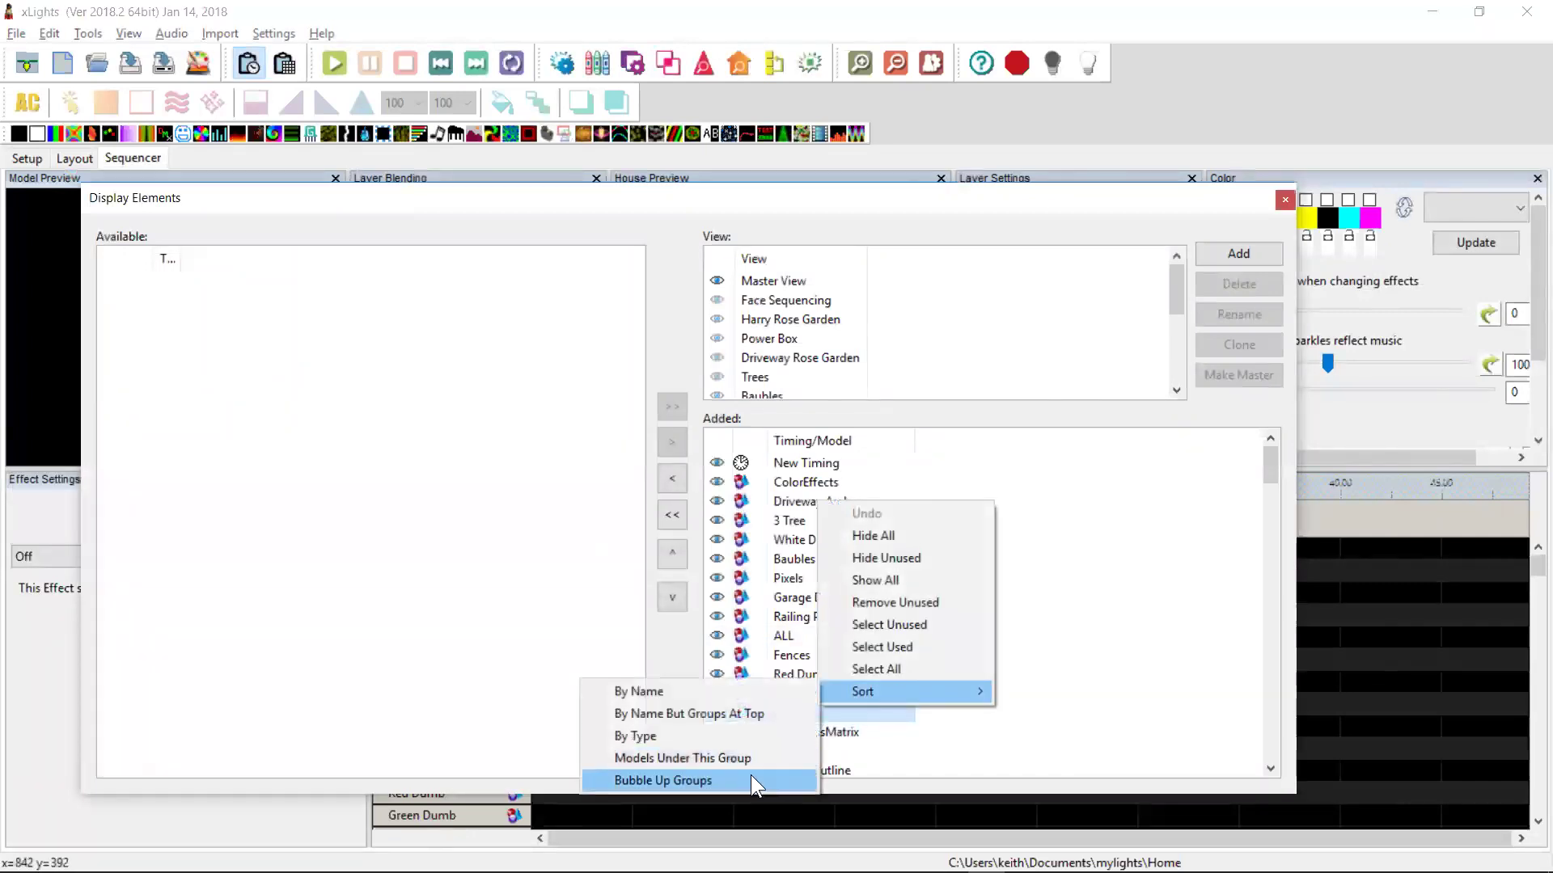
click(742, 691)
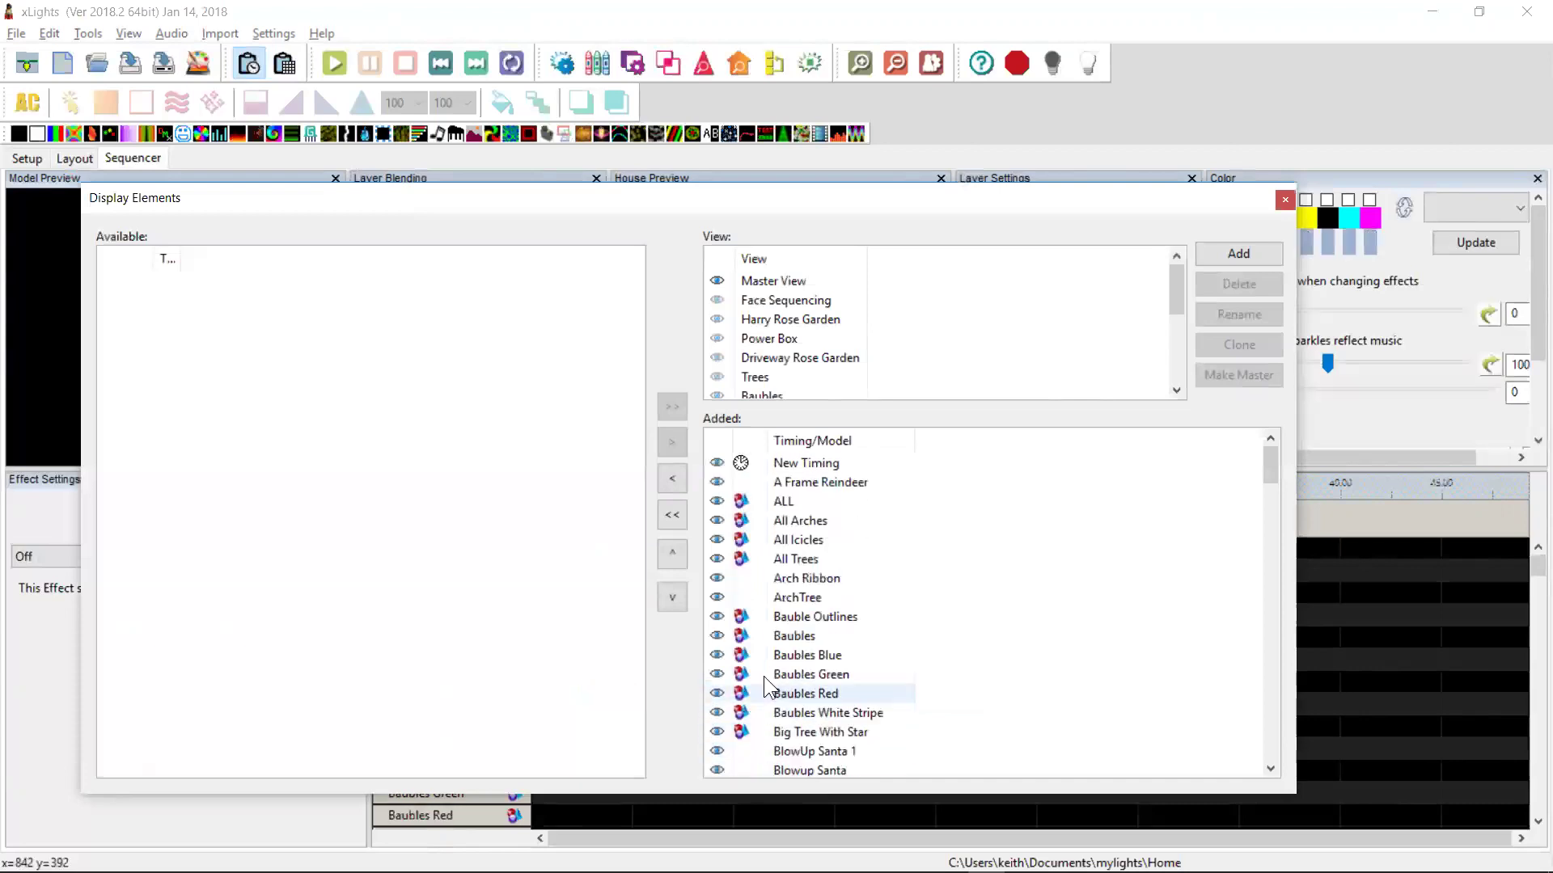
click(1285, 199)
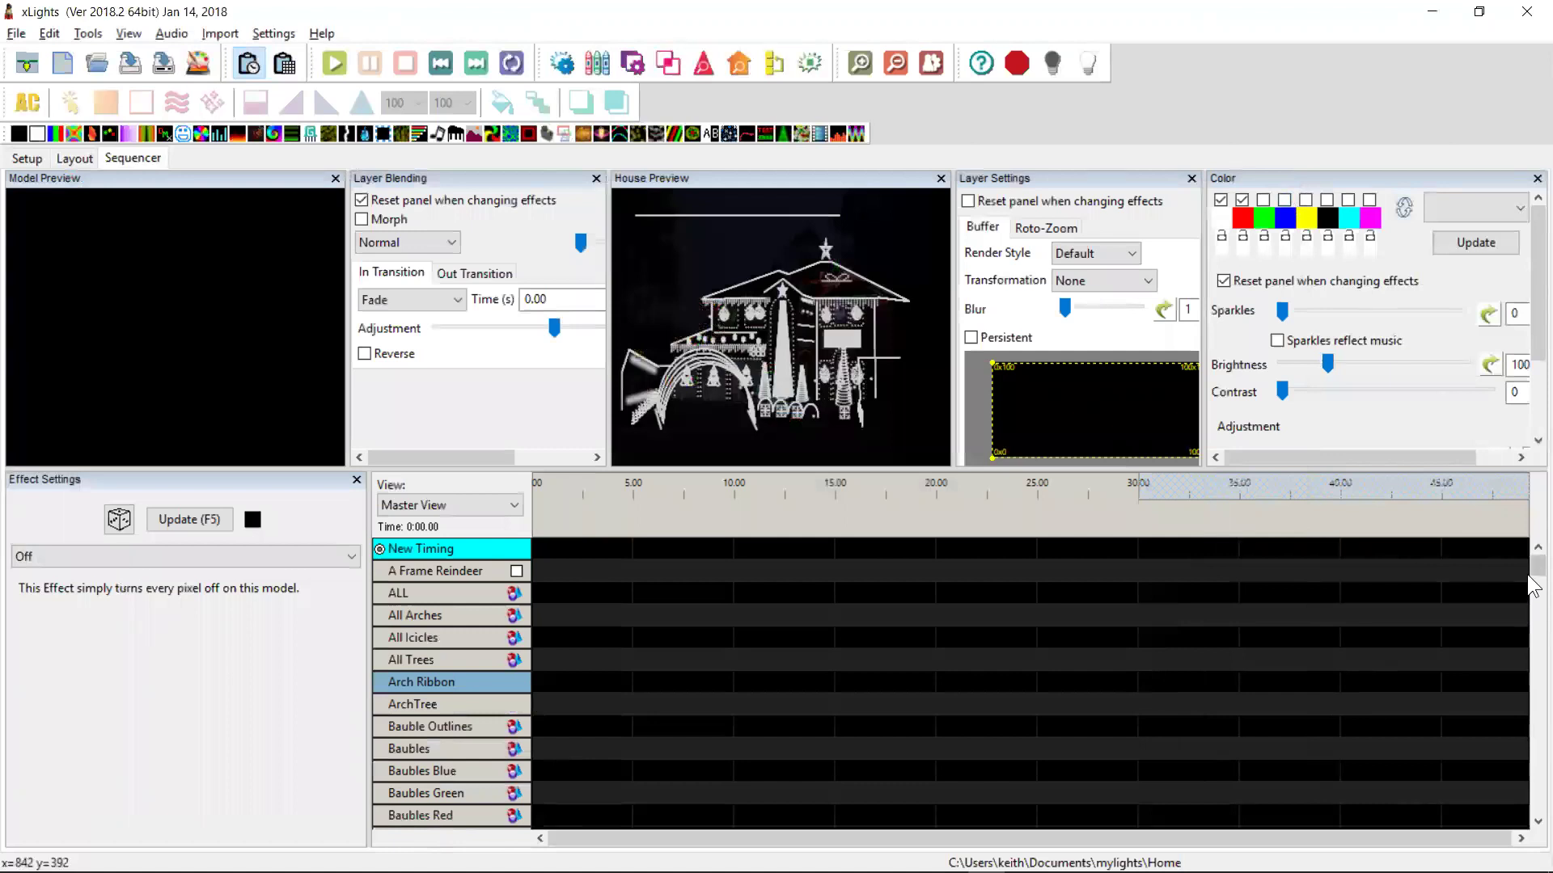
Place an On effect on the BlowUp Santa 1 row and set its End Intensity to 0.
drag(1534, 579, 1534, 592)
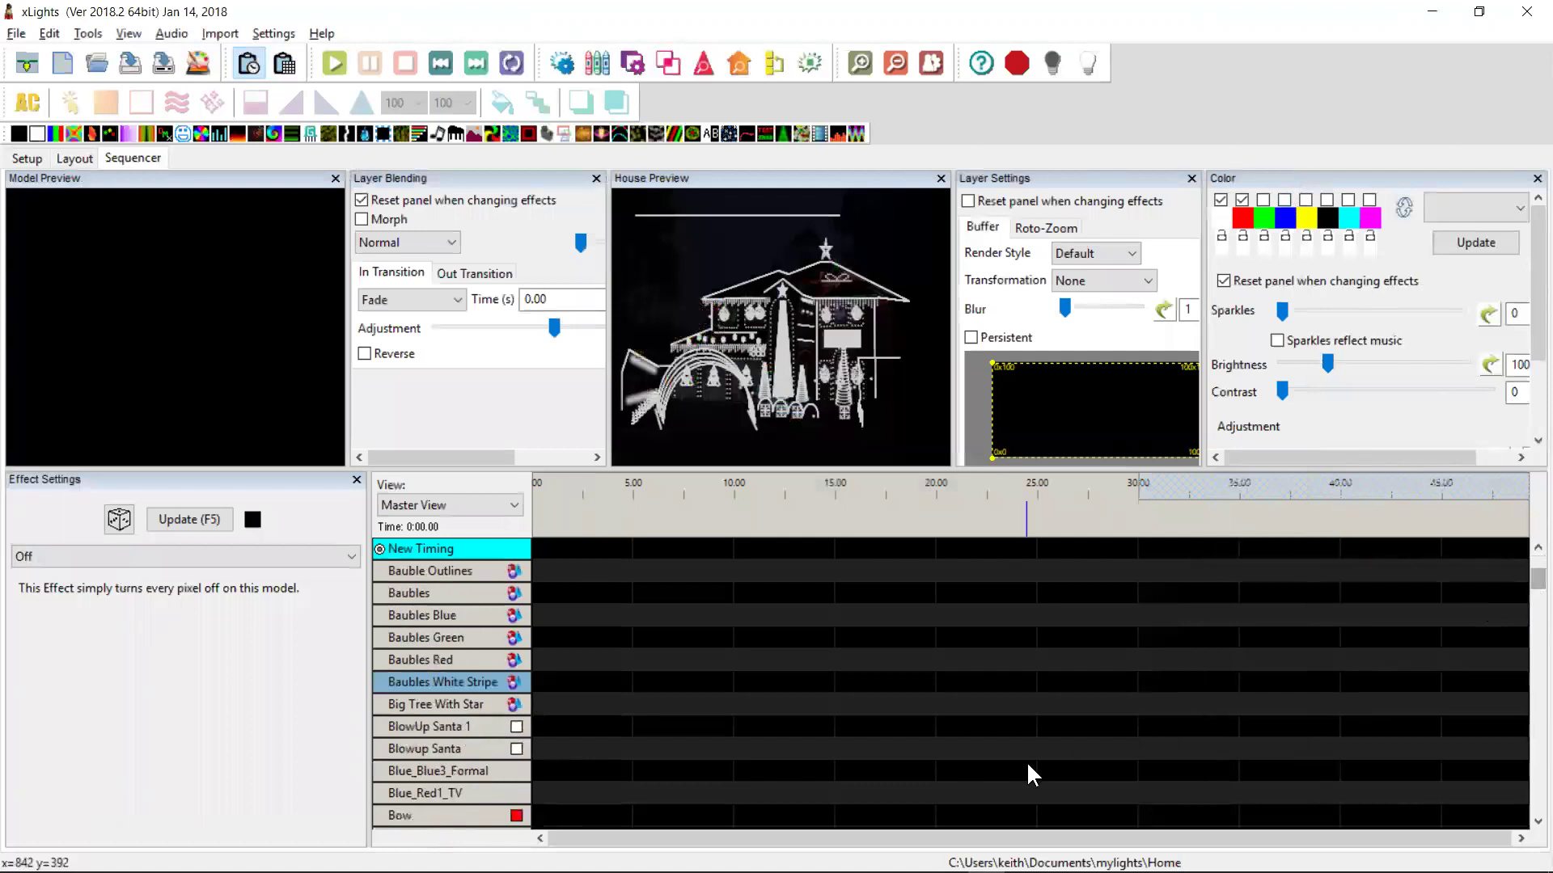
click(582, 727)
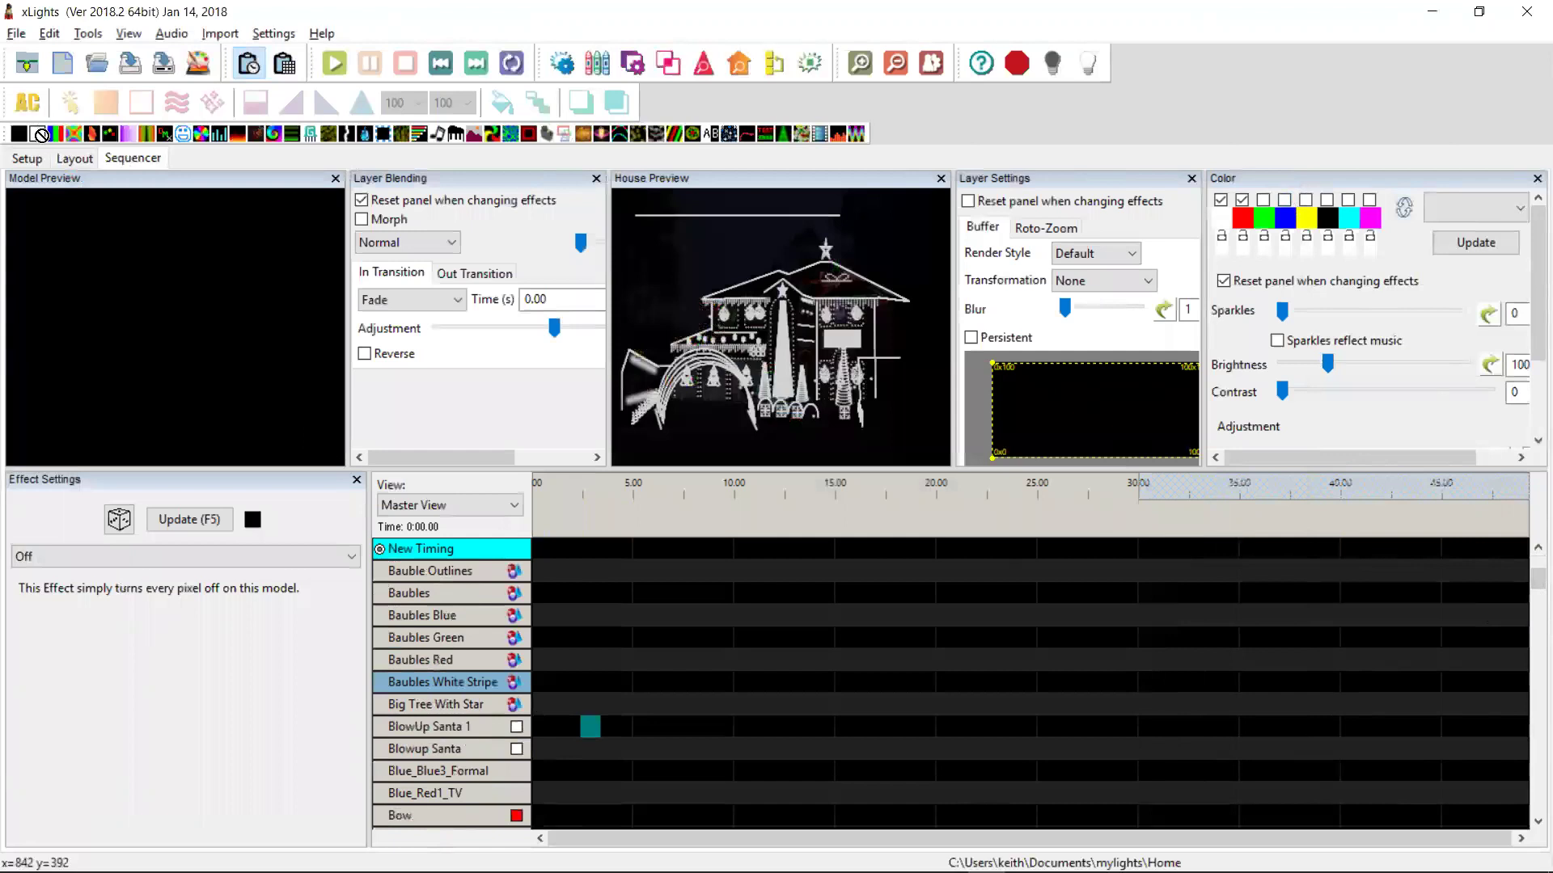
drag(37, 134, 702, 726)
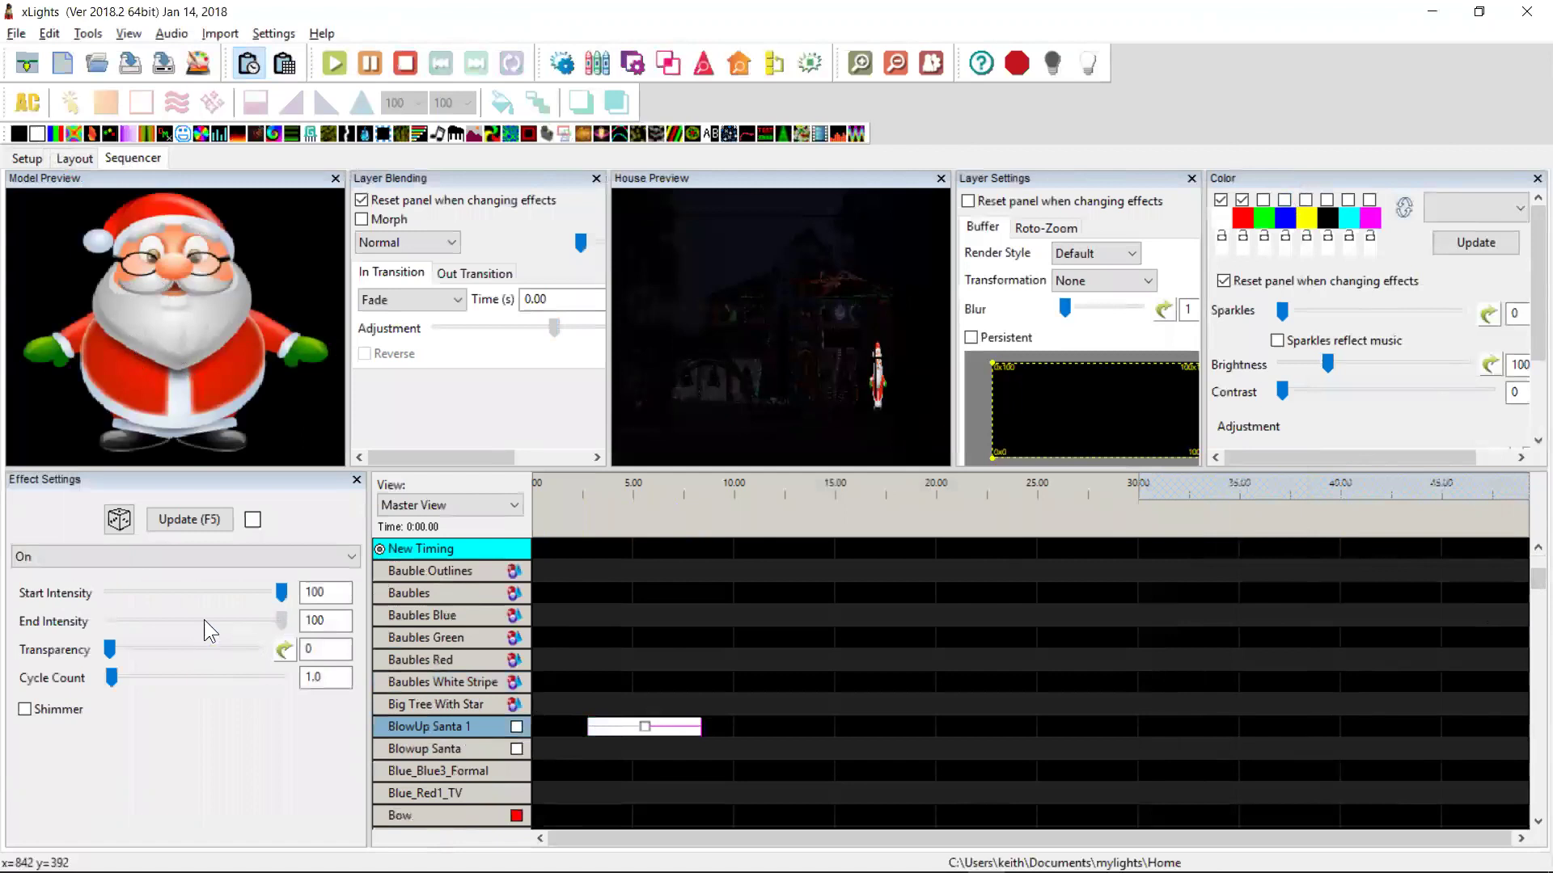
drag(203, 620, 53, 619)
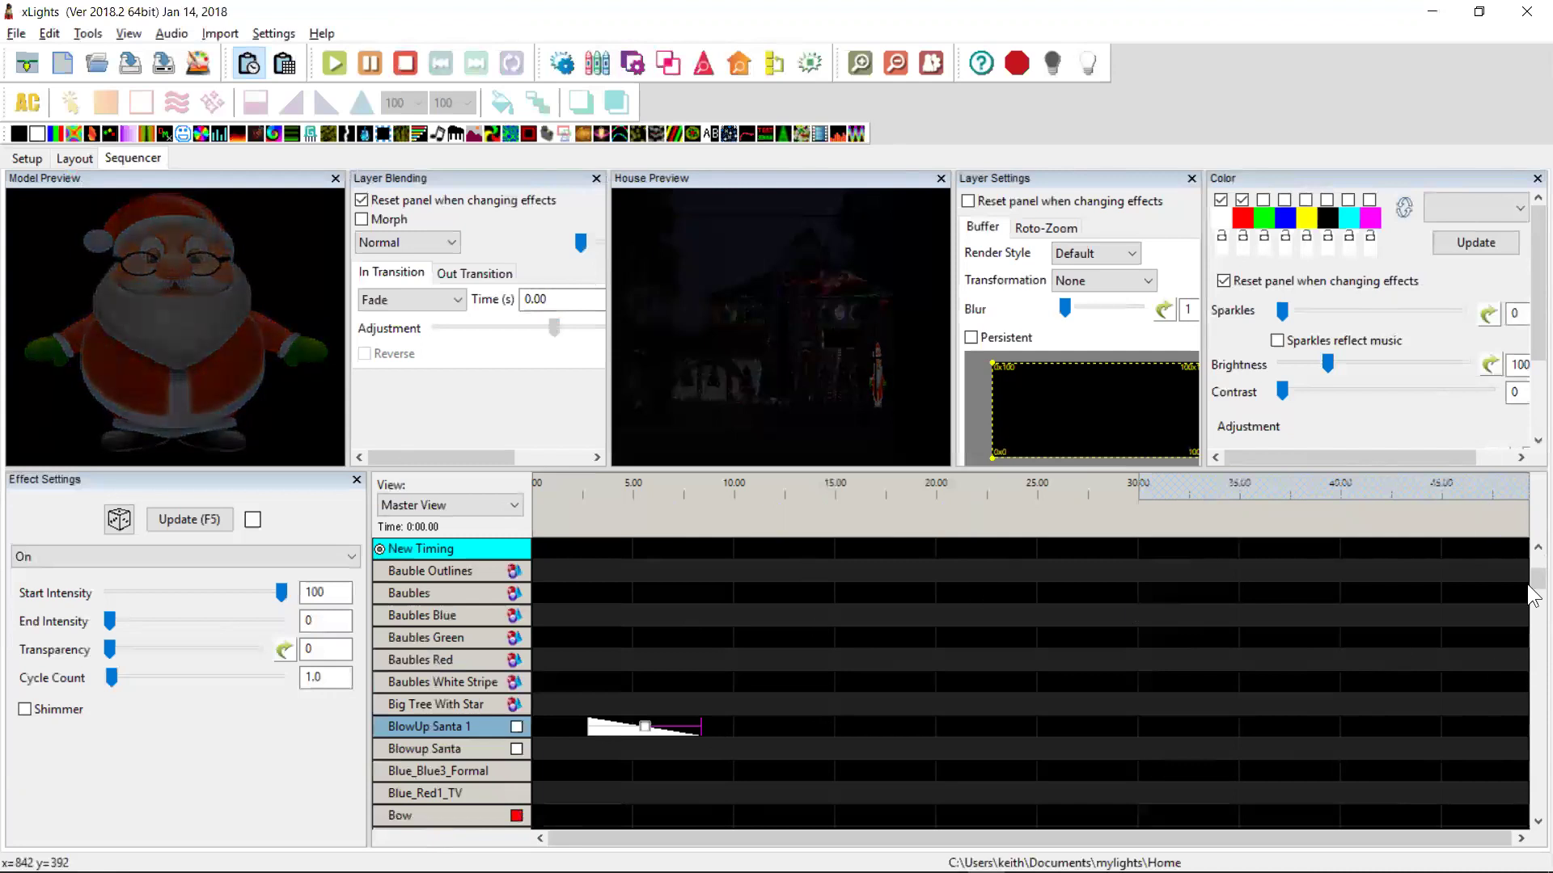
click(1534, 612)
drag(1534, 612, 1534, 688)
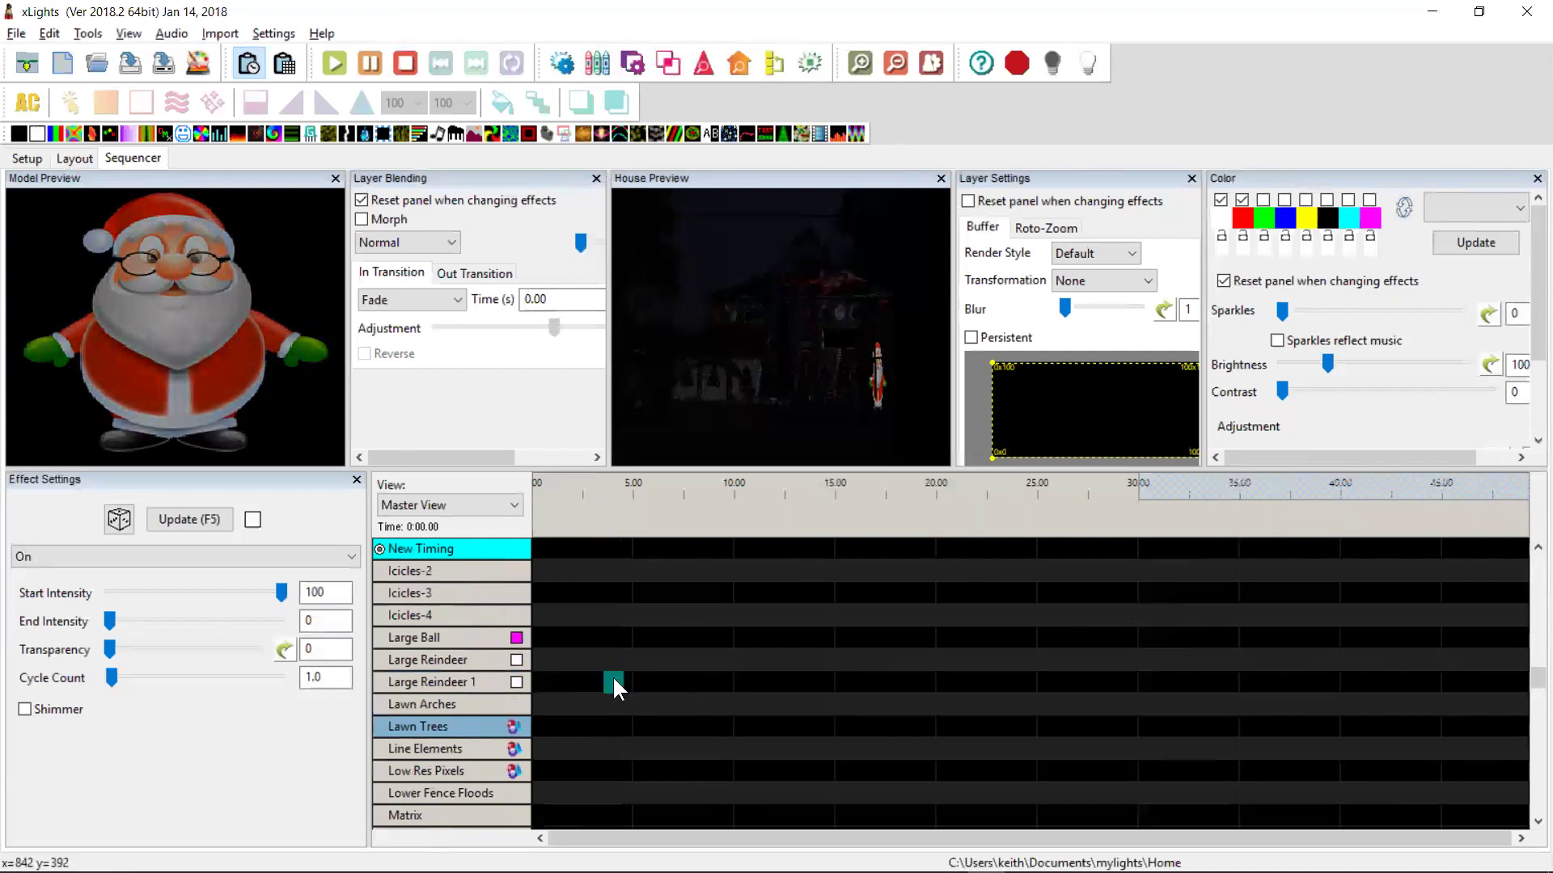
Place a fading On effect with End Intensity 0 on the Large Reindeer 1 row.
drag(614, 687, 608, 684)
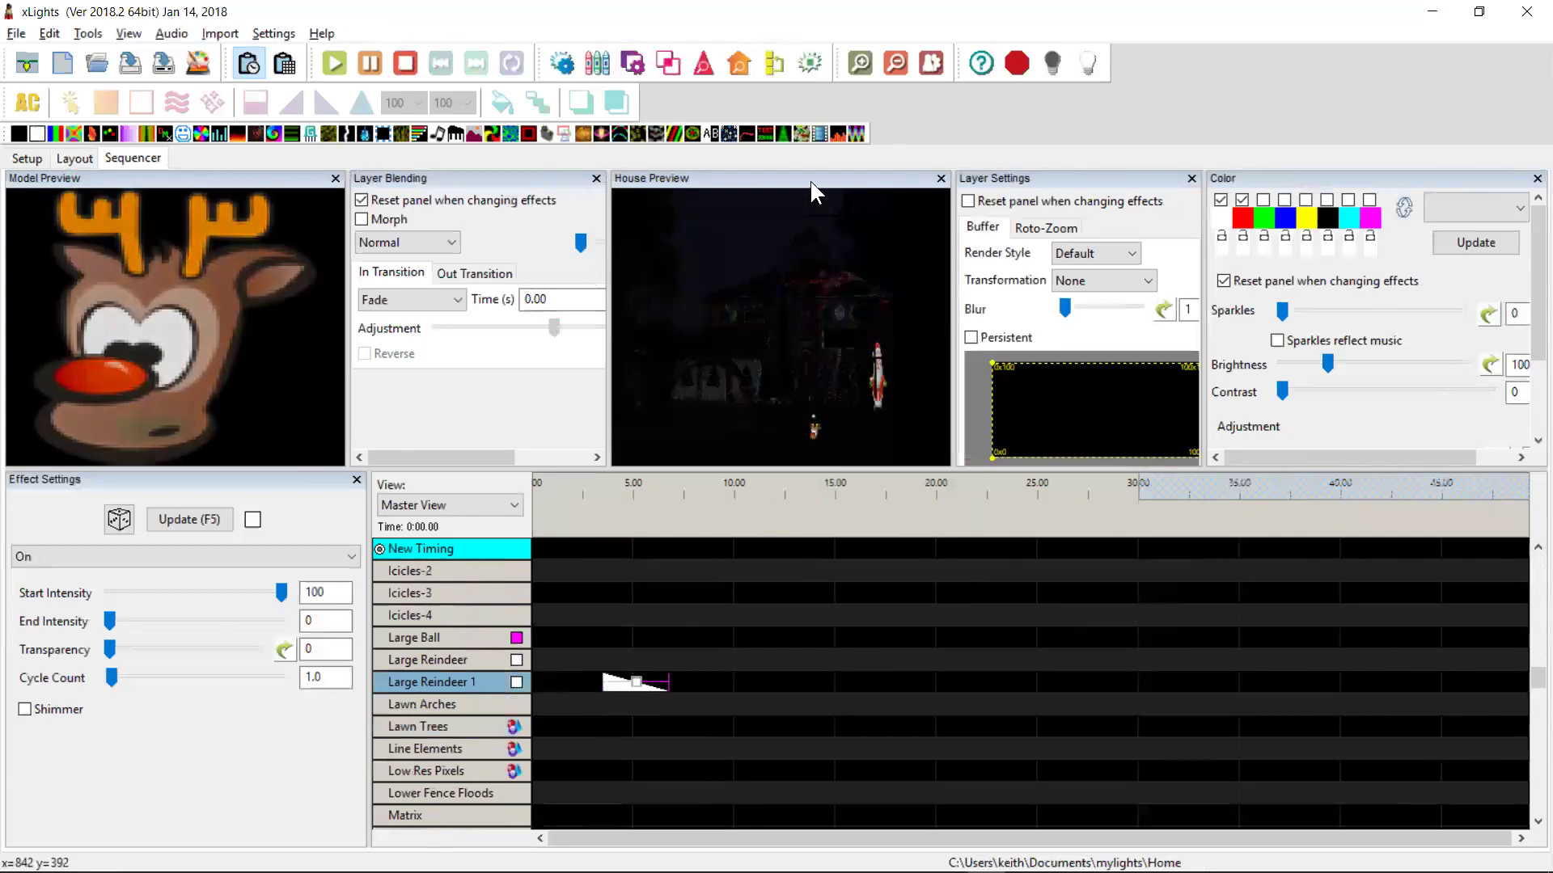
Float the House Preview as its own enlarged window.
drag(810, 181, 236, 114)
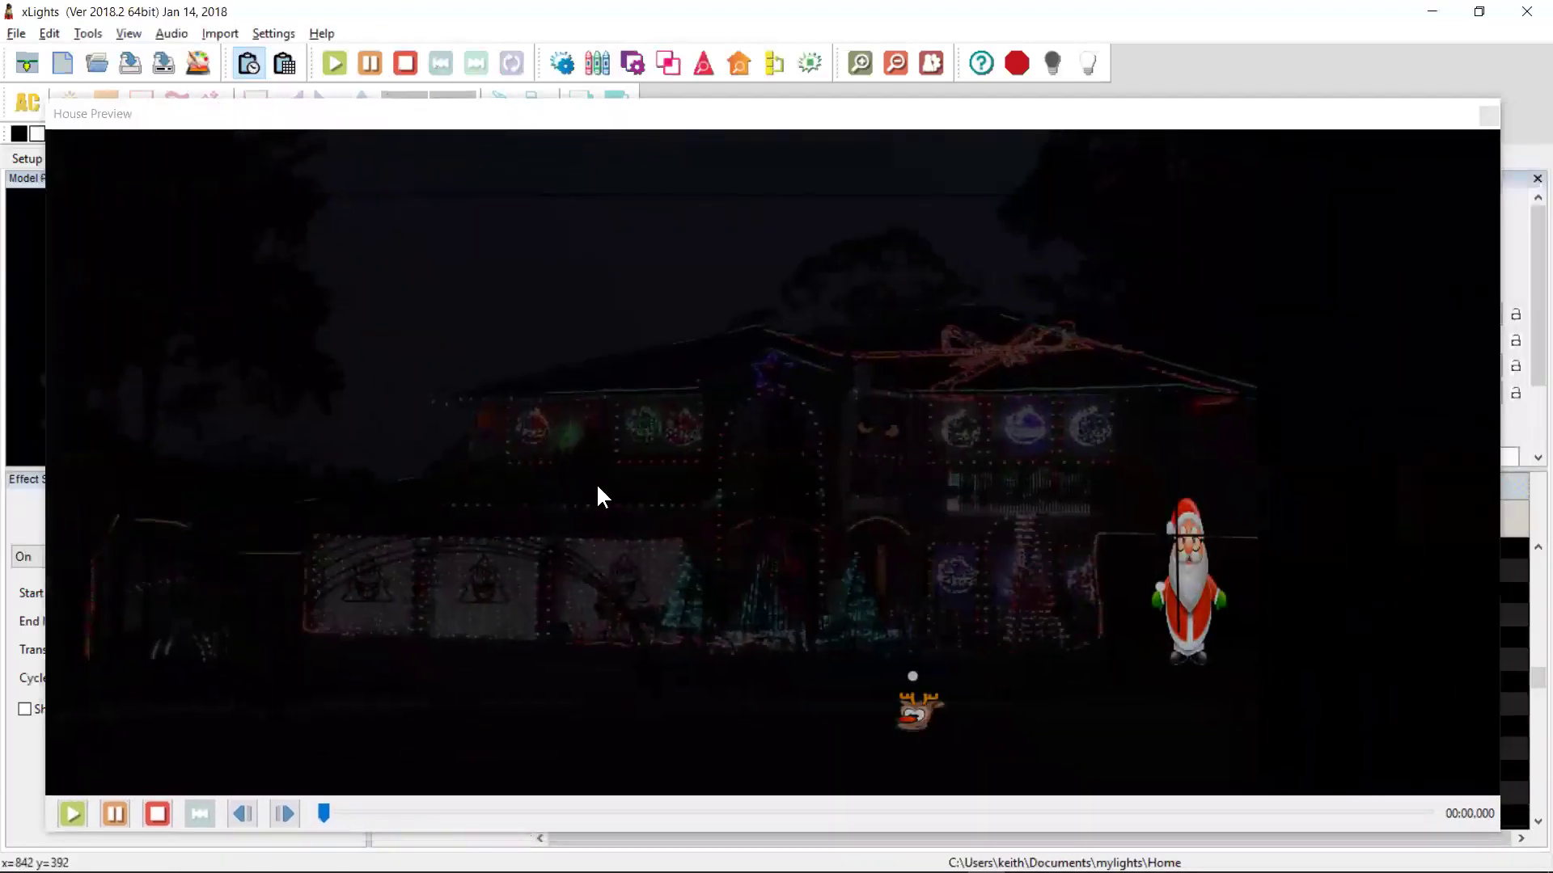